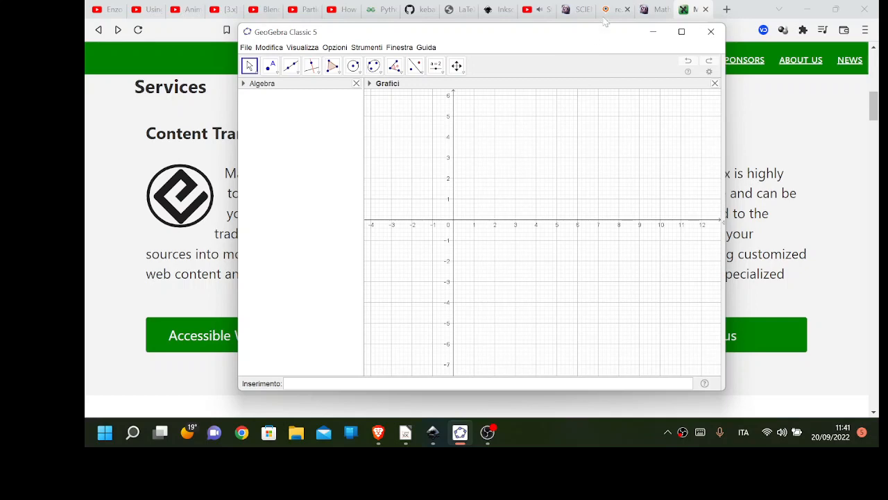
- Switch to the browser, review the Stack Exchange answer on LaTeX equations in Blender, and open its LaTeX to SVG link
left_click(455, 13)
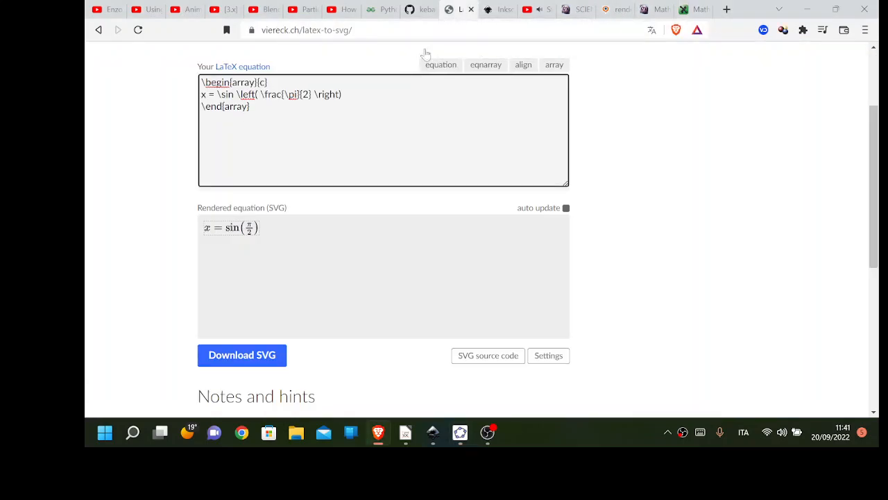
scroll(354, 60, "up", 3)
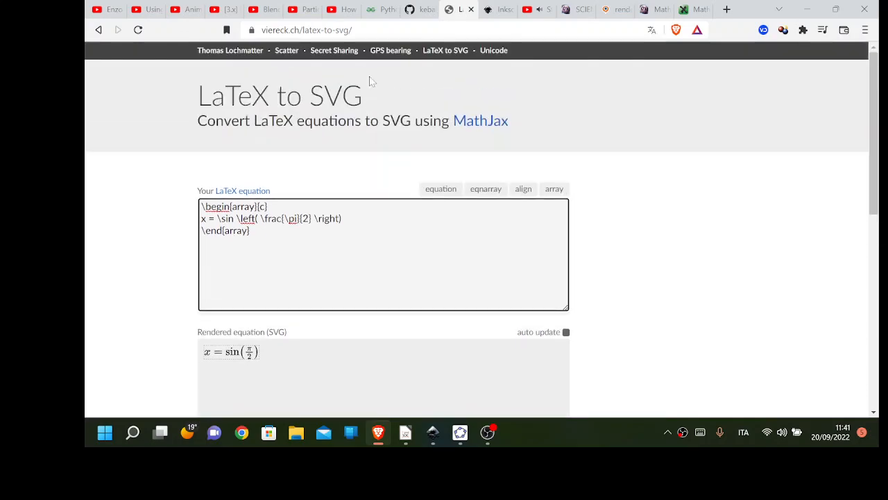
left_click(98, 30)
scroll(346, 154, "up", 8)
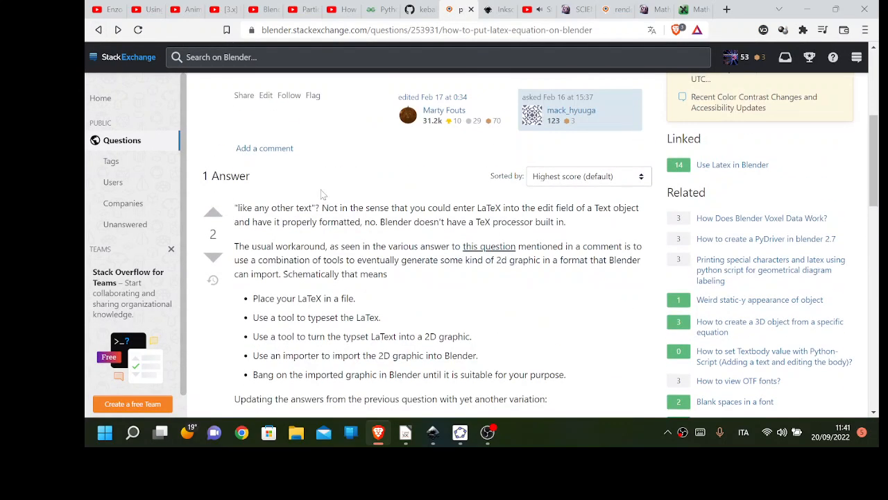
scroll(409, 222, "down", 10)
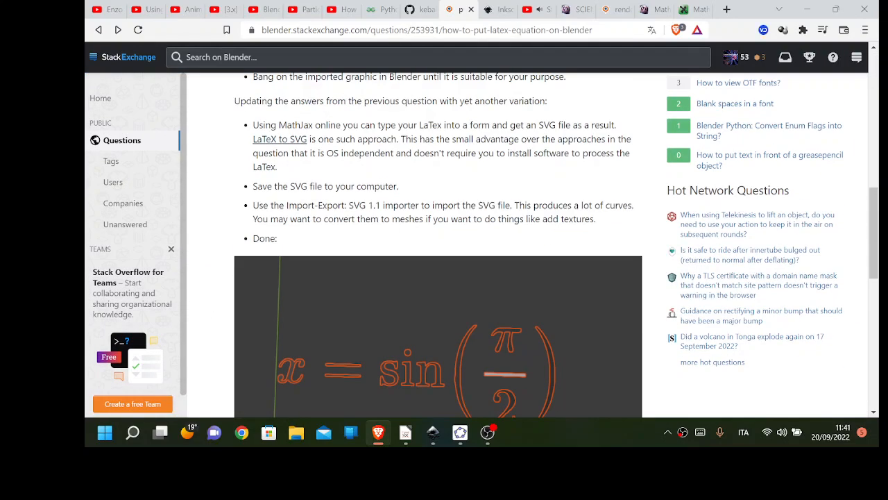
left_click(279, 140)
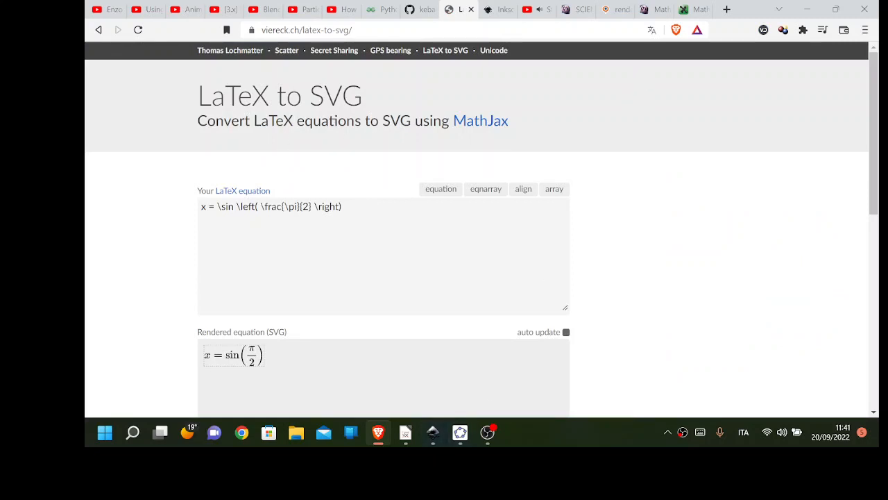
scroll(267, 298, "down", 1)
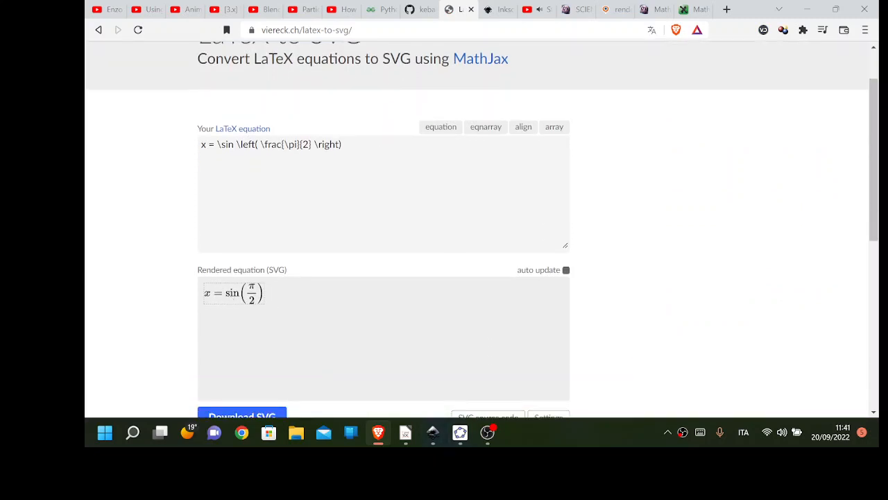
- View the Wikibooks LaTeX/Mathematics reference linked from the equation label, and return to the LaTeX to SVG converter
left_click(244, 131)
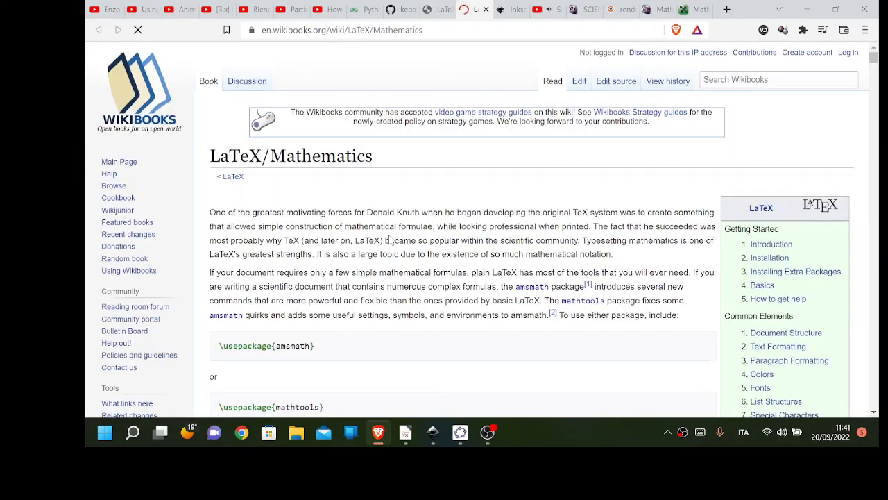
scroll(417, 83, "down", 8)
left_click(434, 9)
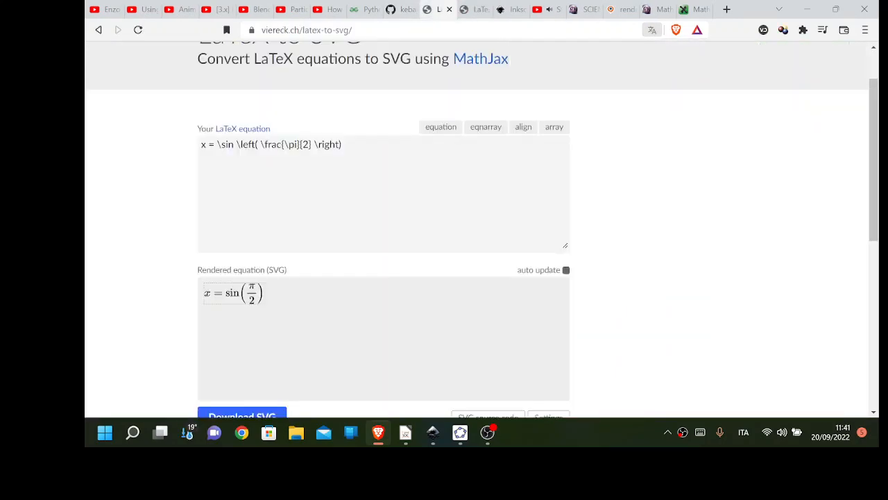
scroll(320, 139, "up", 1)
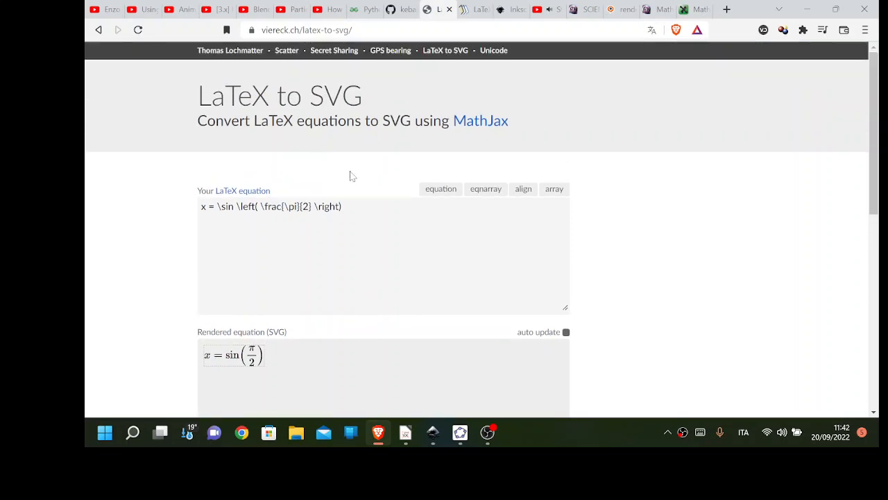
- Switch to GeoGebra, start a text object in the graphics view, and enter r^2 as a LaTeX formula
left_click(460, 432)
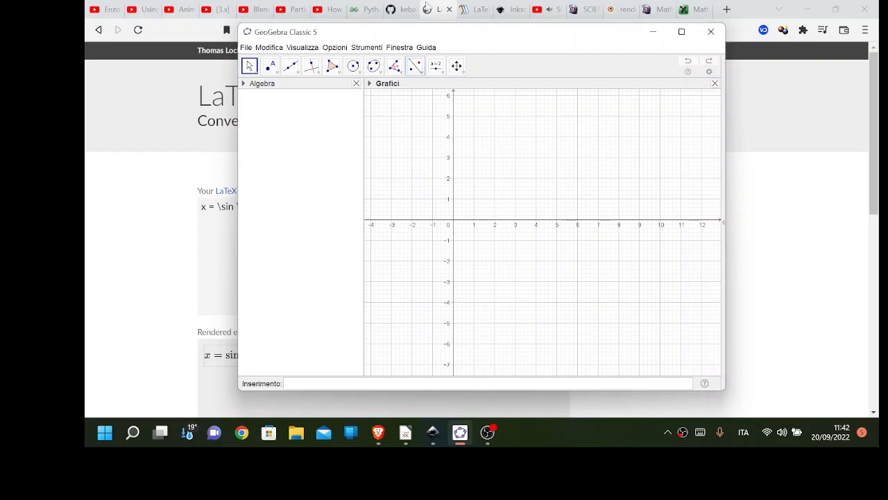
left_click_drag(449, 37, 576, 44)
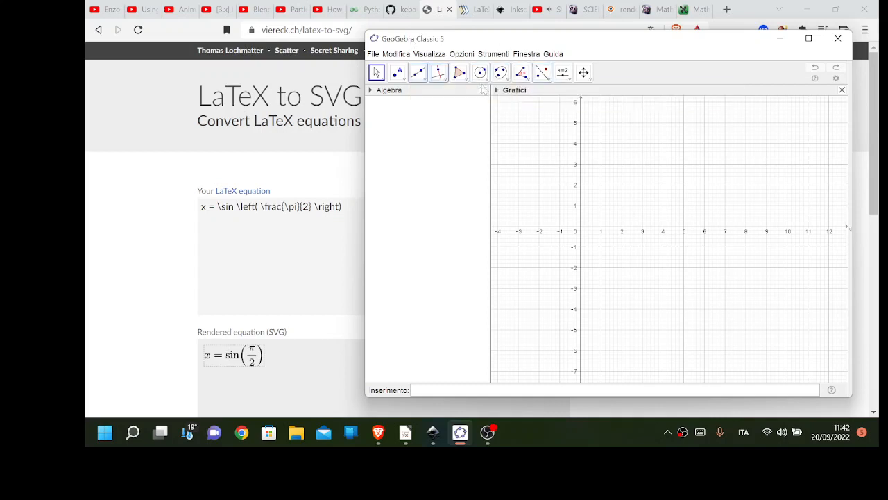
left_click(567, 80)
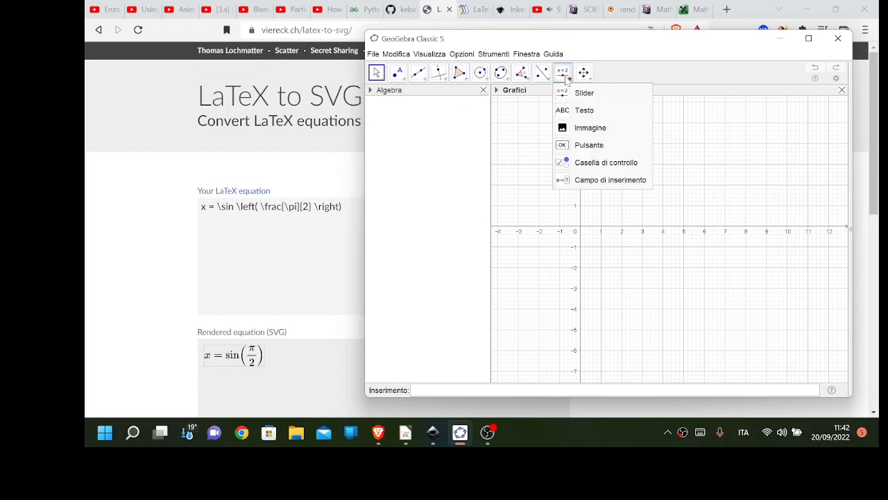
left_click(584, 110)
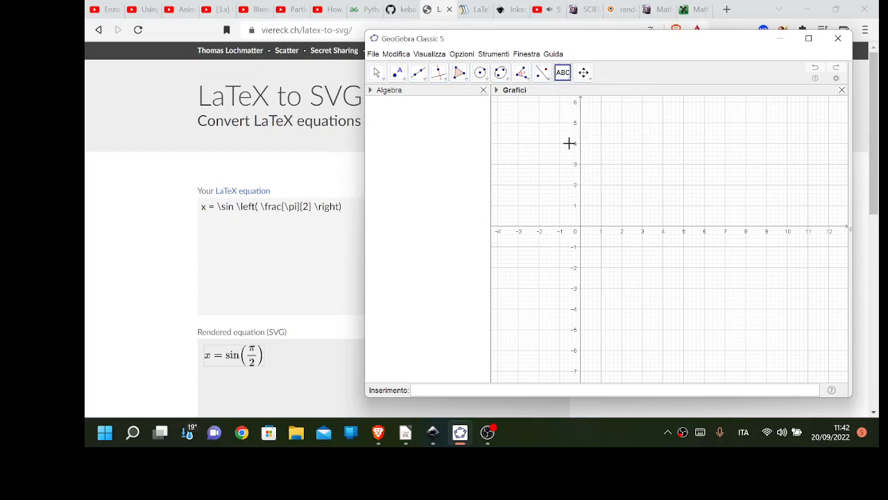
left_click(605, 161)
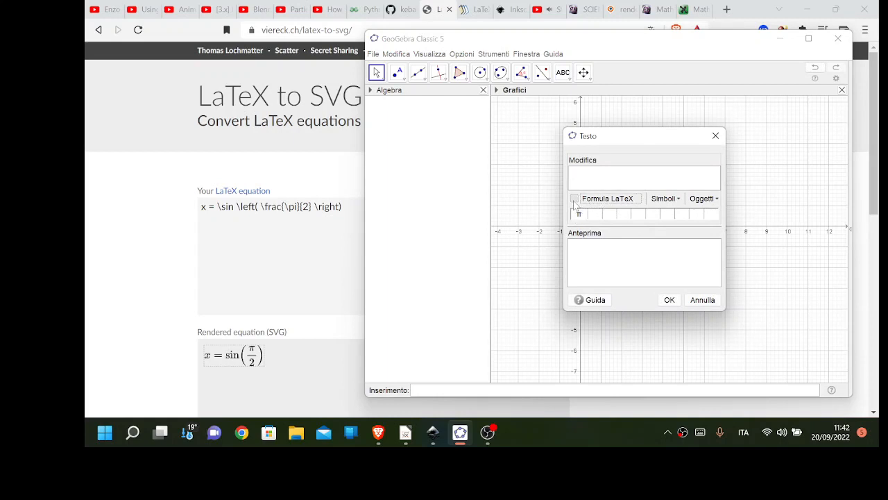
left_click(574, 199)
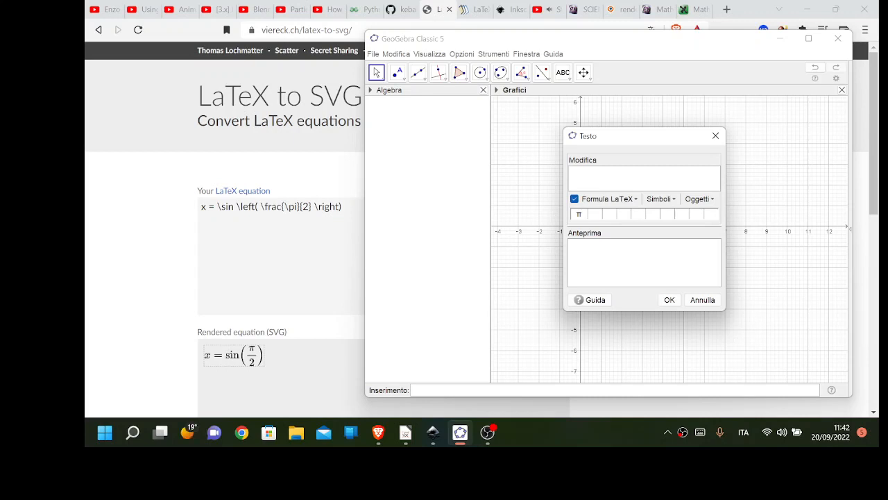
type("r^2")
- Append the superscript template to r^2, strip its braces to leave x^a, and compare the preview with LaTeX formatting off and on
left_click(634, 199)
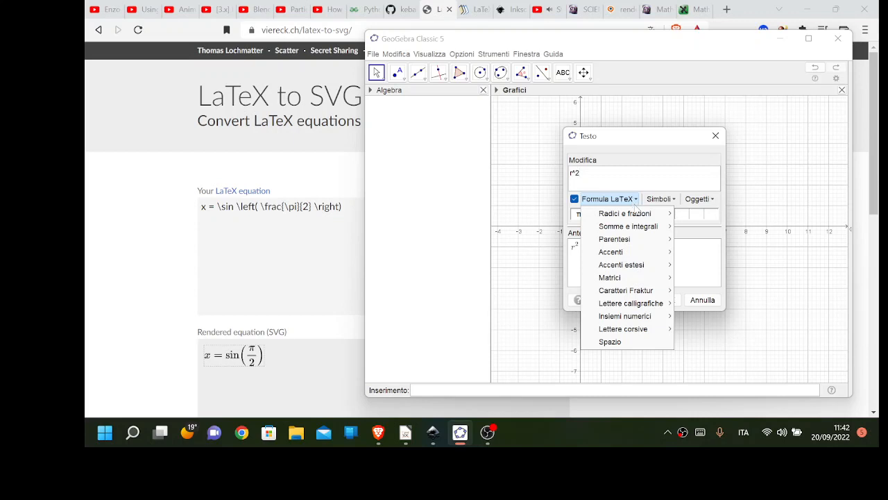
mouse_move(634, 258)
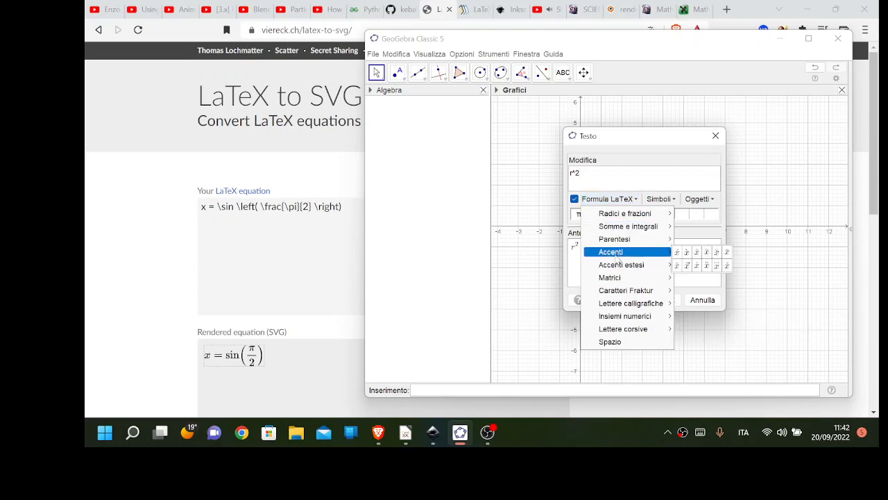
mouse_move(645, 213)
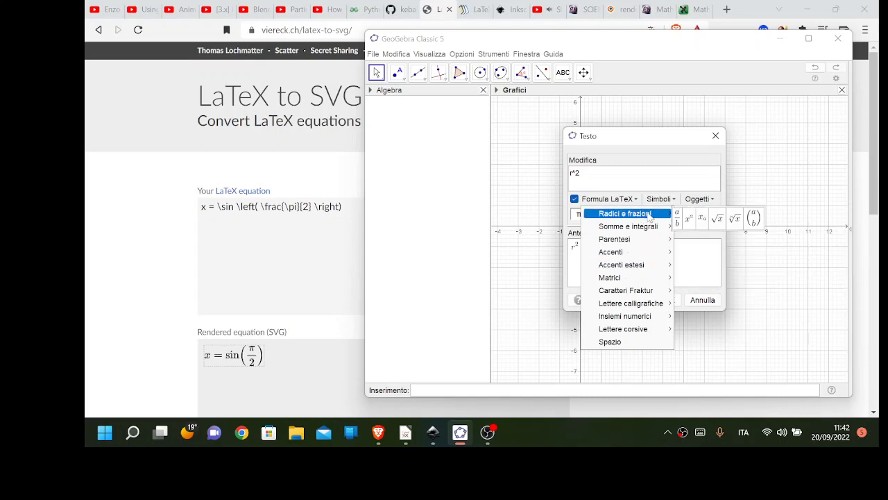
left_click(693, 220)
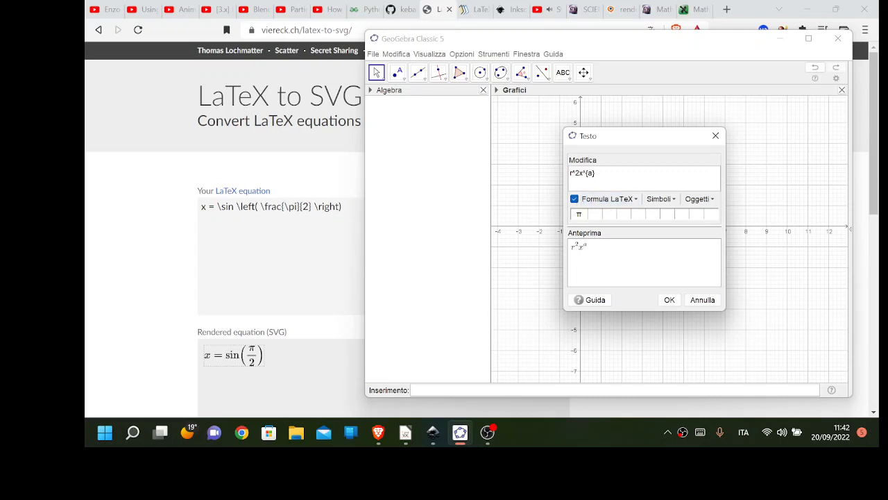
left_click_drag(583, 173, 587, 173)
left_click(589, 173)
key("BackSpace")
left_click(593, 173)
key("BackSpace")
left_click(574, 199)
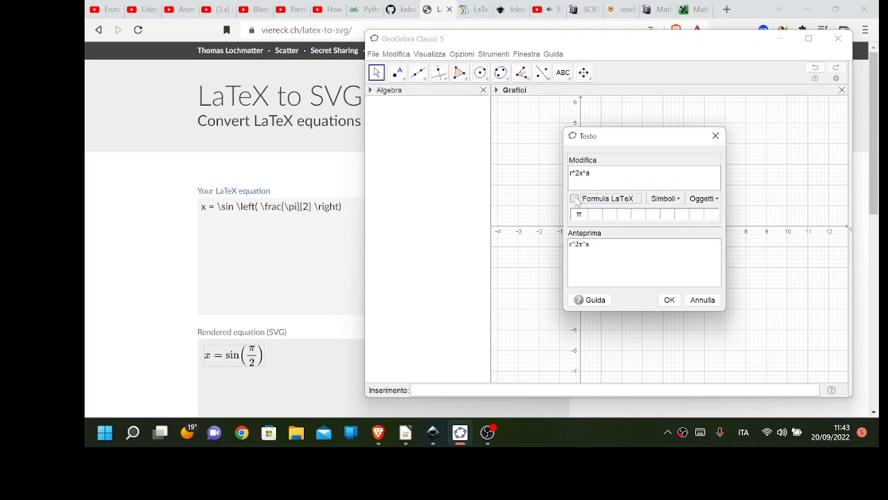
left_click(574, 199)
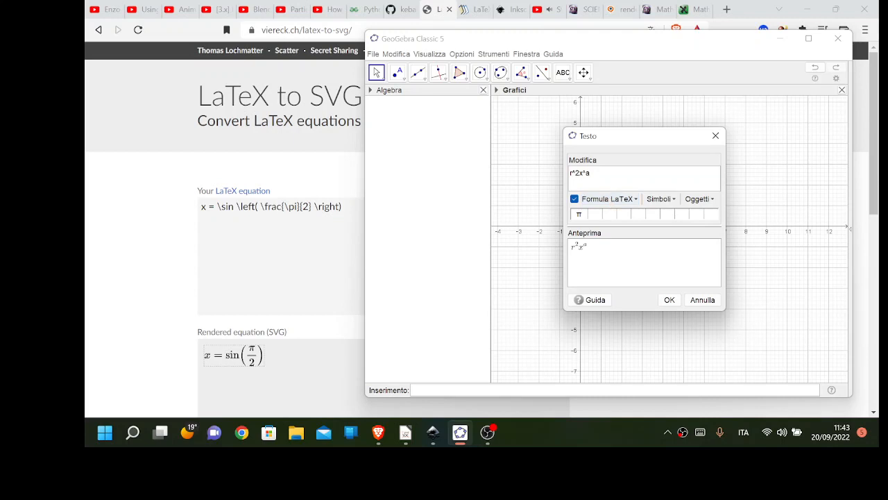
- Turn x^a into the subscript expression x_{x^a} with the subscript template, and append the superscript template x^{a}
left_click_drag(590, 172, 579, 172)
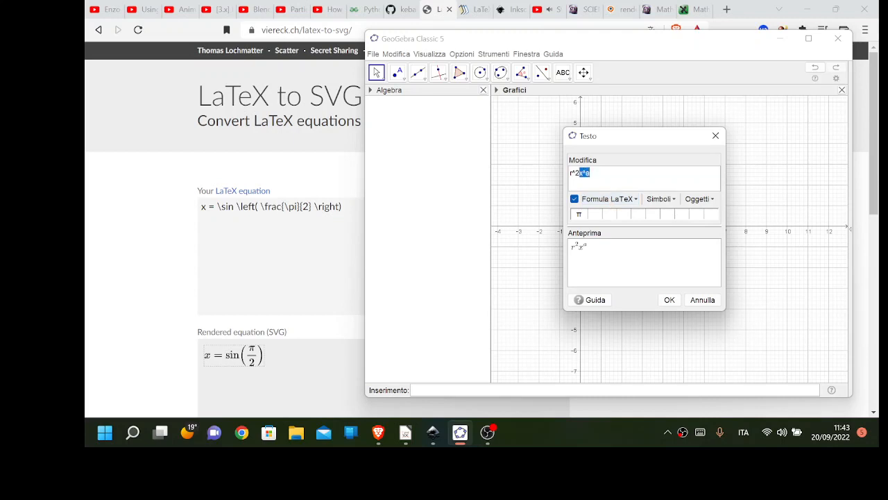
left_click(617, 199)
mouse_move(628, 213)
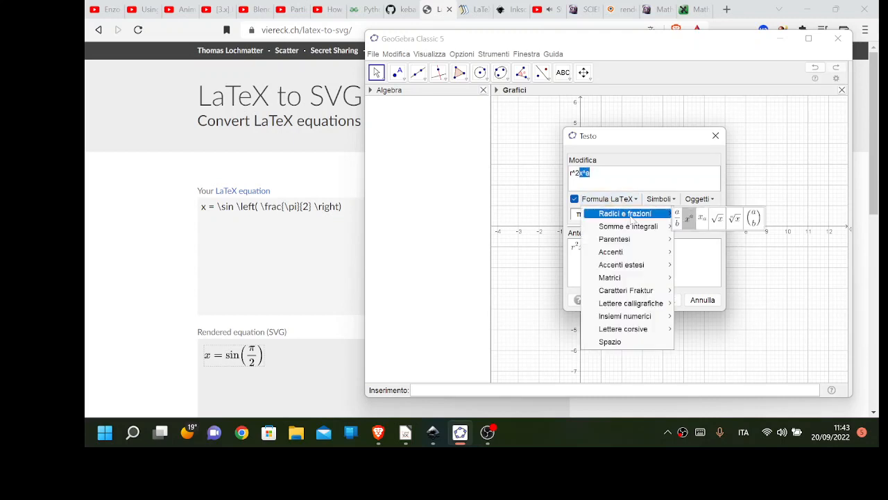
left_click(704, 220)
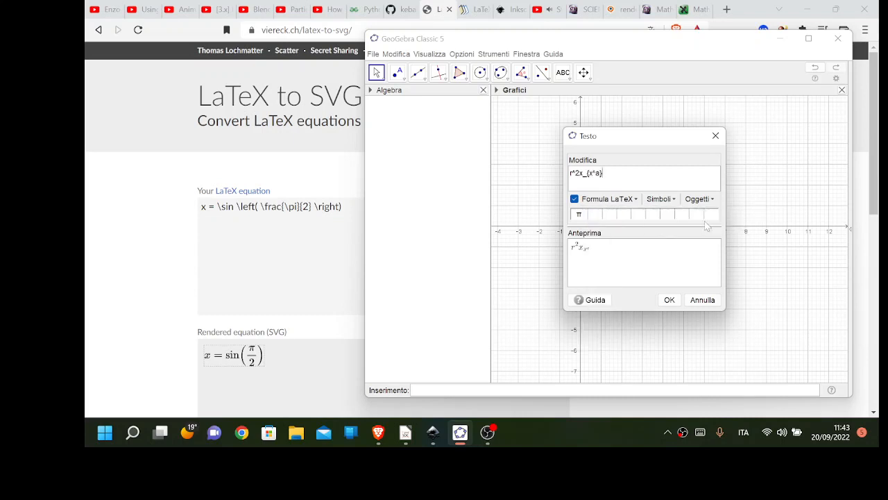
left_click(620, 199)
mouse_move(624, 214)
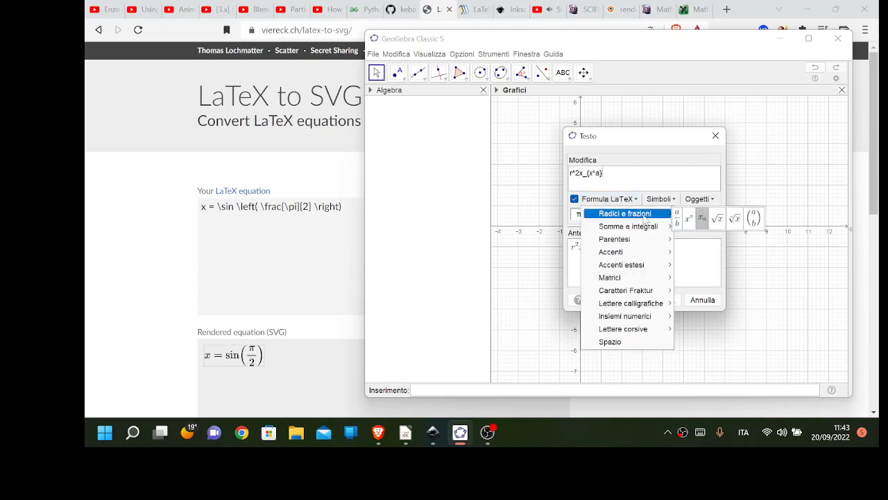
left_click(684, 221)
- Copy x_{x^a}x^{a} from the GeoGebra text and paste it as a second line in the browser's LaTeX to SVG equation
key("shift+Left")
key("shift+Left")
key("shift+Left")
key("shift+Left")
key("shift+Left")
key("shift+Left")
key("shift+Left")
key("shift+Left")
key("shift+Left")
key("shift+Left")
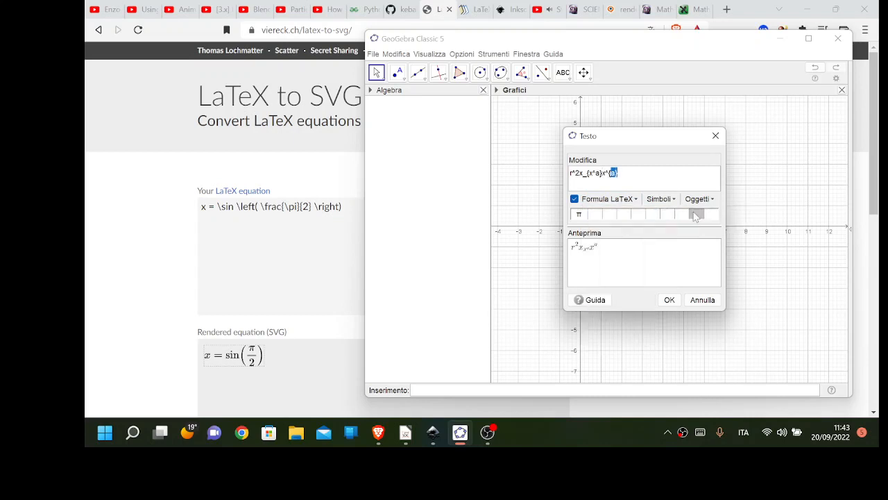
key("shift+Left")
key("shift+Left")
key("ctrl+c")
key("alt+Tab")
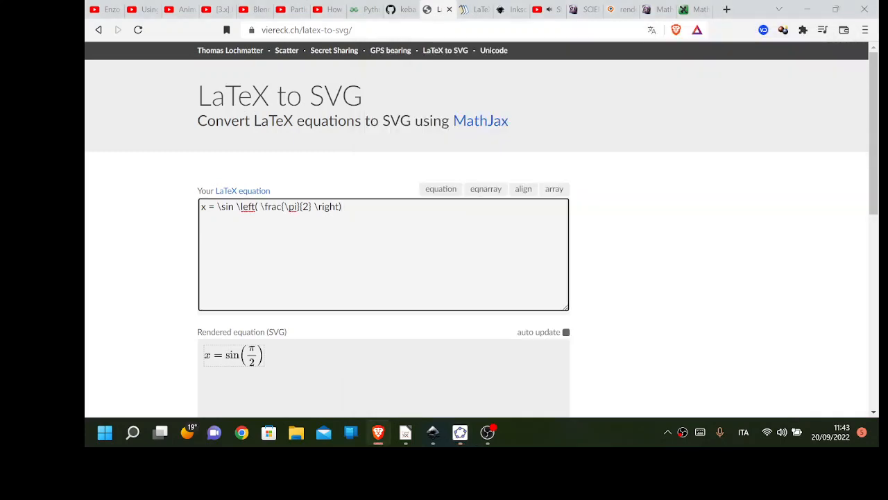
key("Return")
key("ctrl+v")
- Copy {x^a} from the second line of the equation onto a new third line
left_click_drag(211, 219, 231, 219)
key("ctrl+c")
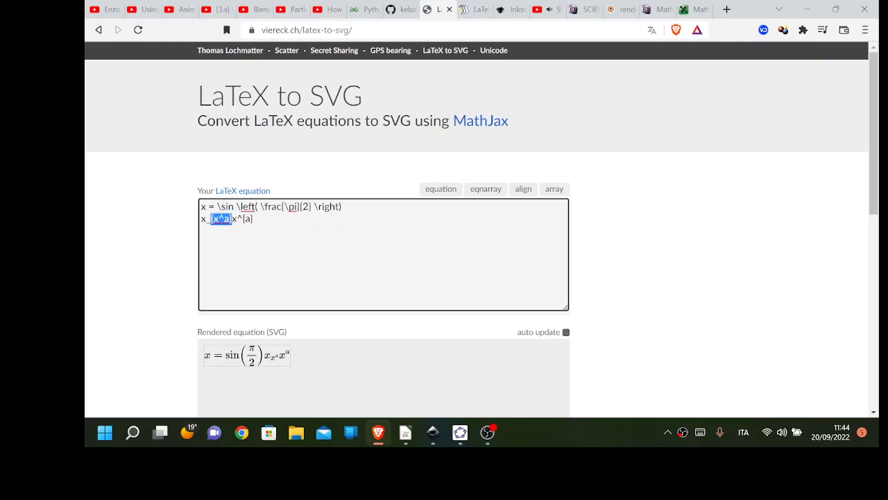
left_click(202, 231)
key("ctrl+v")
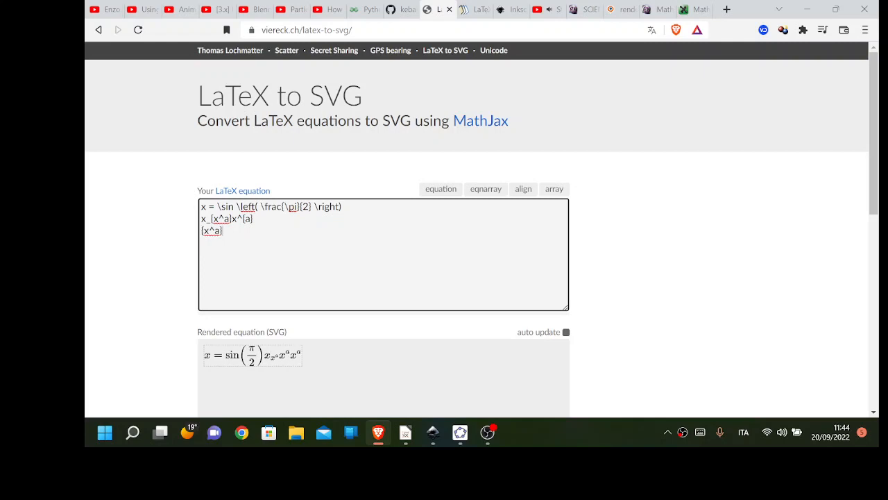
- Change the third line's x to y and remove its braces so that it reads y^a
key("Left")
key("Left")
key("Left")
key("BackSpace")
type("y")
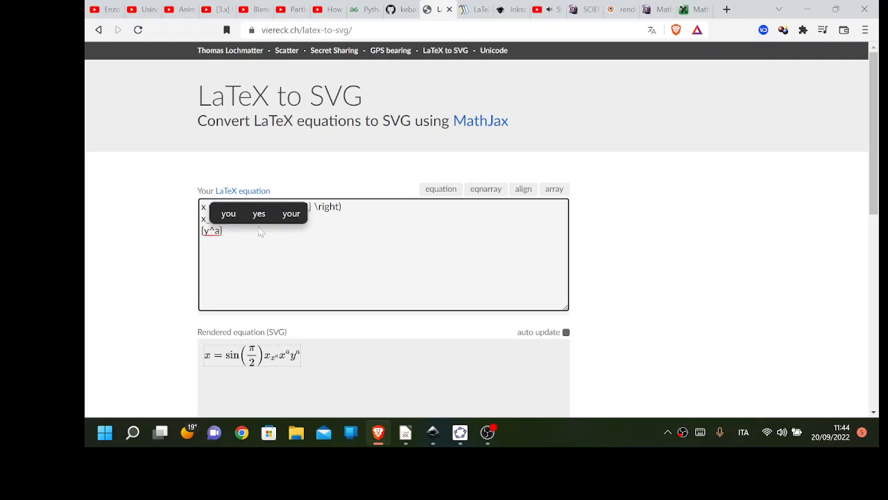
key("BackSpace")
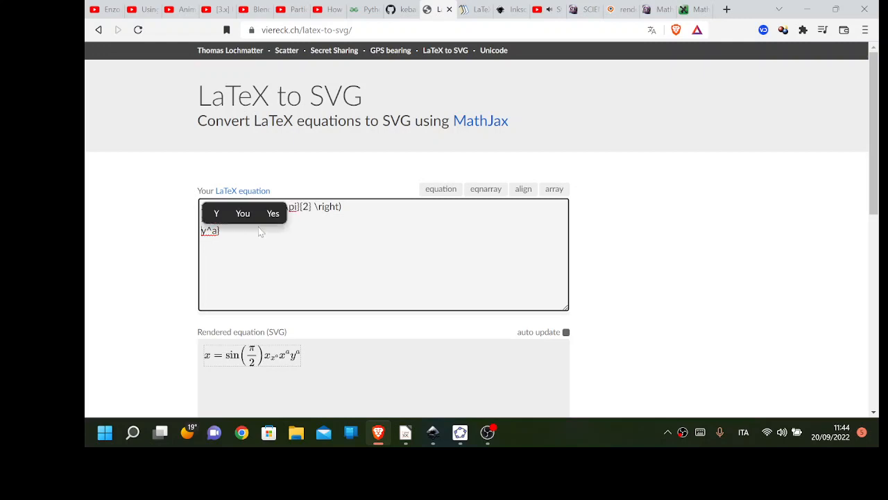
key("BackSpace")
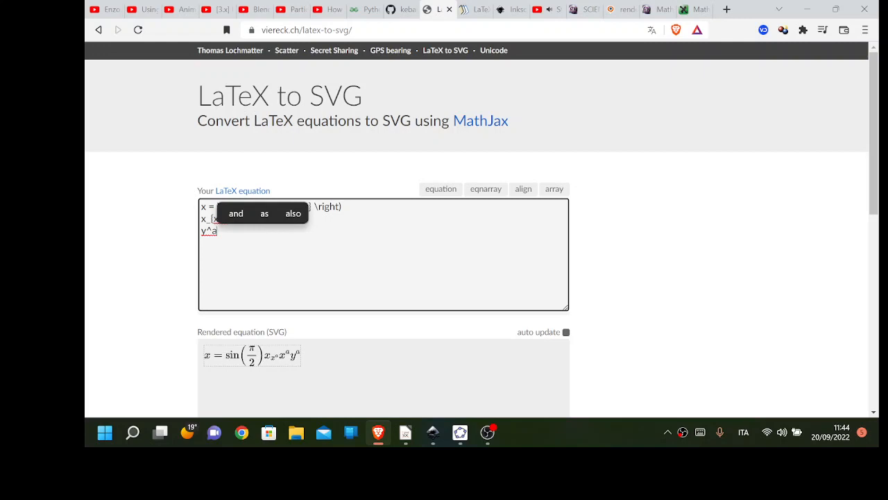
- Dismiss the word suggestions and examine the rendered equation and the SVG download options beneath it
scroll(430, 277, "down", 1)
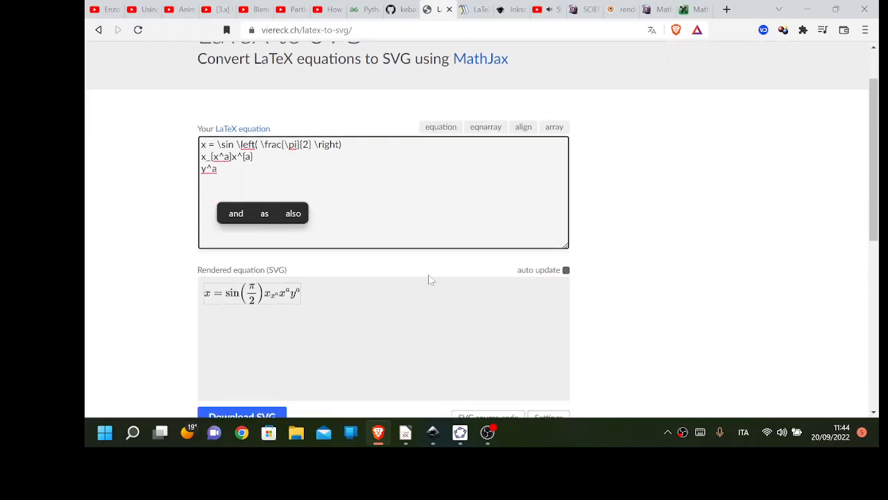
left_click(173, 257)
scroll(172, 256, "up", 1)
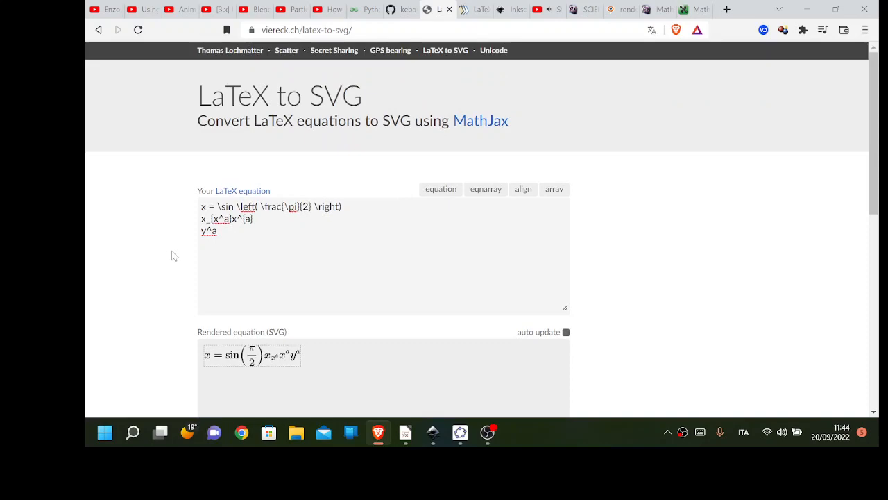
scroll(174, 256, "down", 7)
scroll(173, 257, "up", 4)
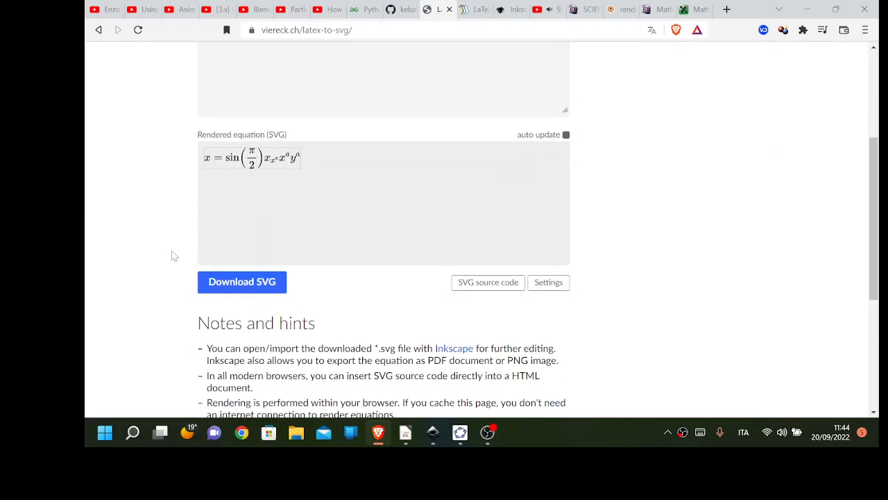
- Download the rendered equation as equation.svg into the Blender folder under Documents
left_click(232, 283)
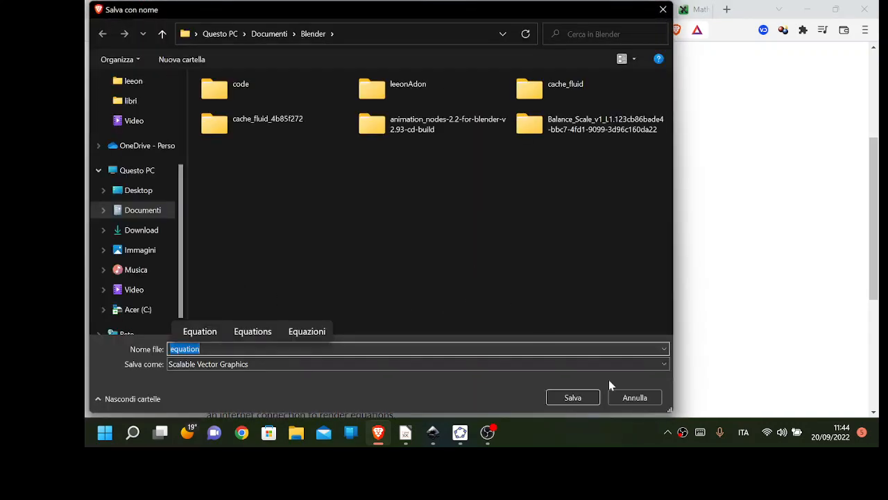
left_click(580, 397)
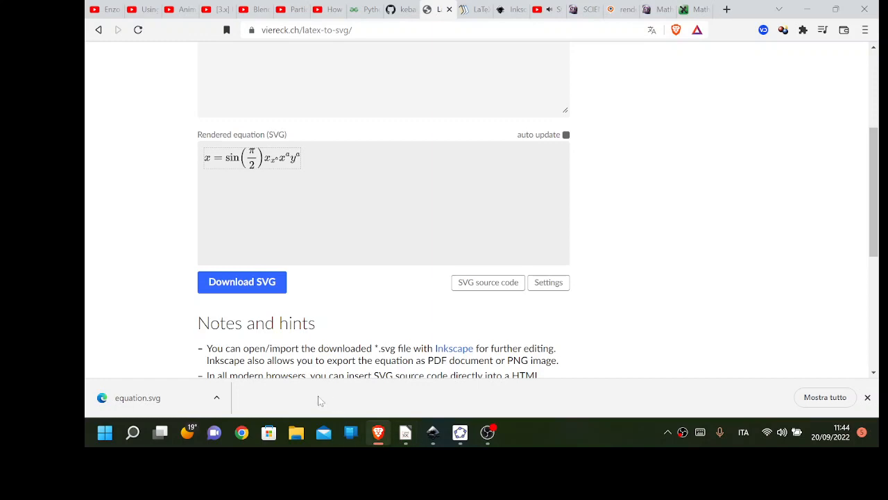
- Launch Blender from the system search and minimize its window while it loads
key("super")
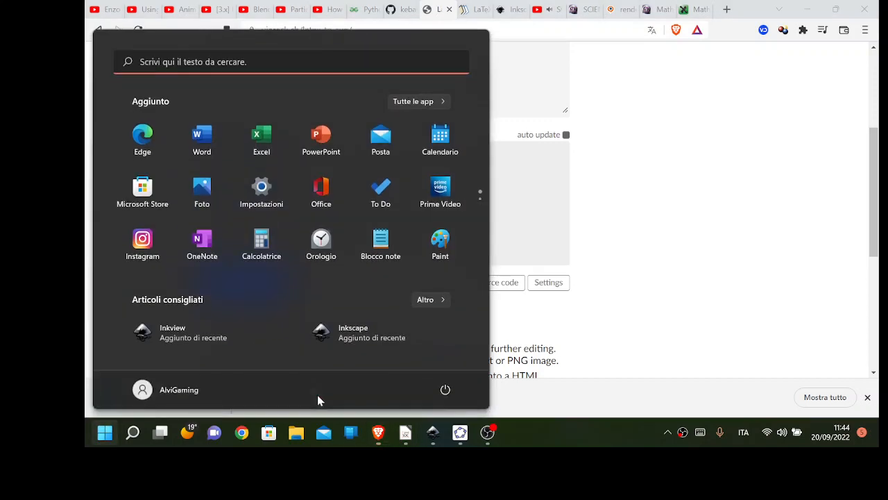
type("bl")
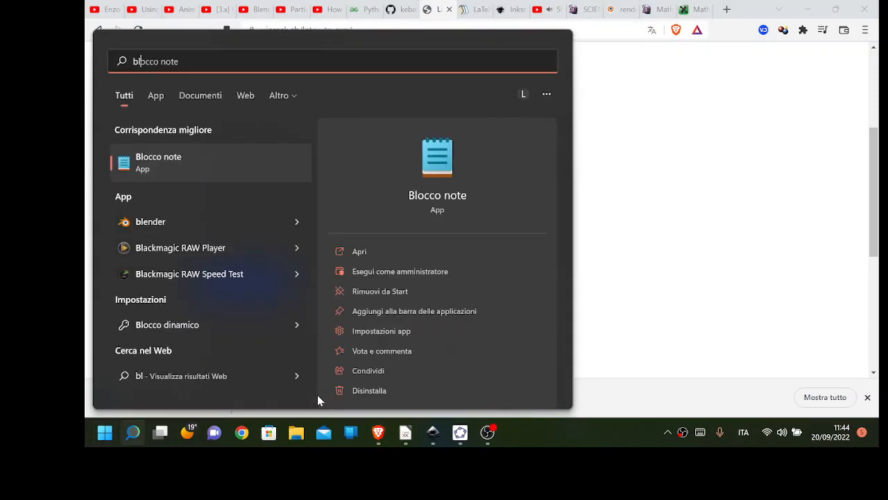
left_click(179, 225)
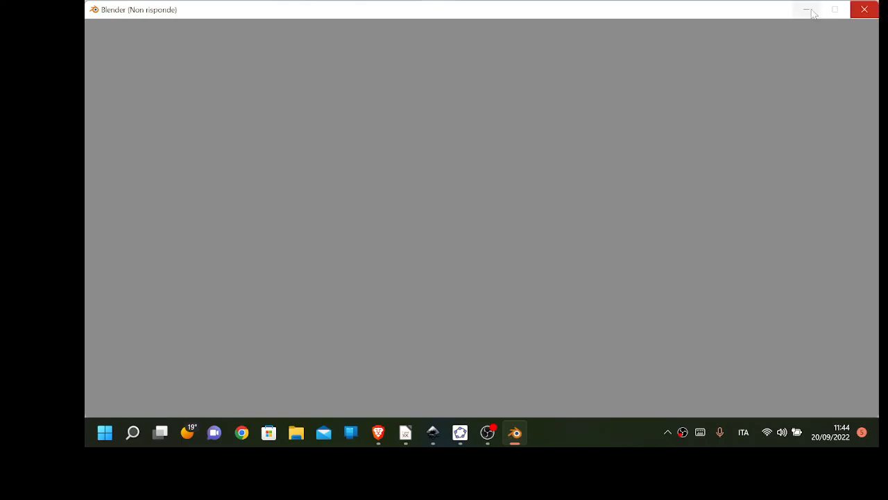
left_click(807, 9)
- Open the MathJax website linked on the converter page and examine its services and Getting Started sections
scroll(284, 217, "up", 3)
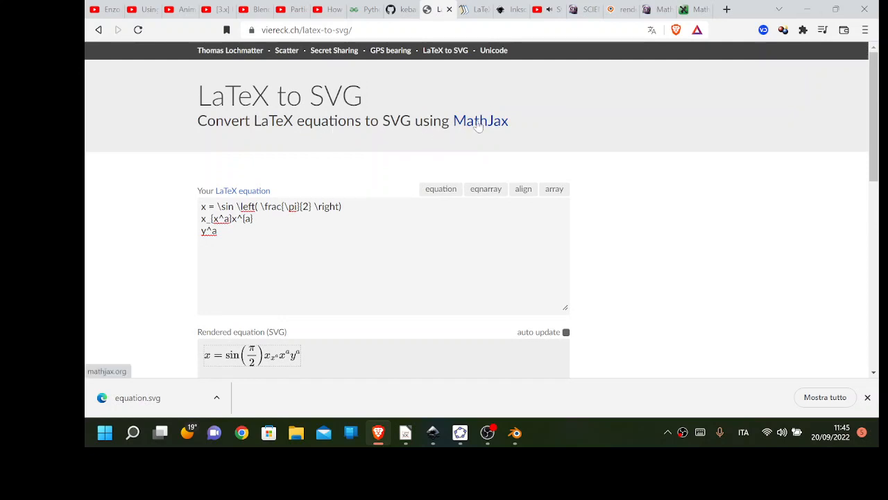
left_click(479, 123)
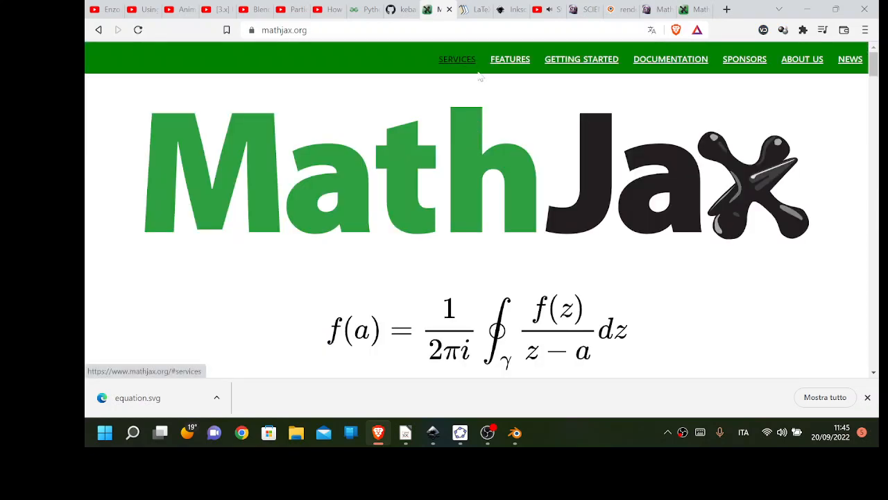
scroll(550, 136, "down", 5)
scroll(550, 136, "down", 9)
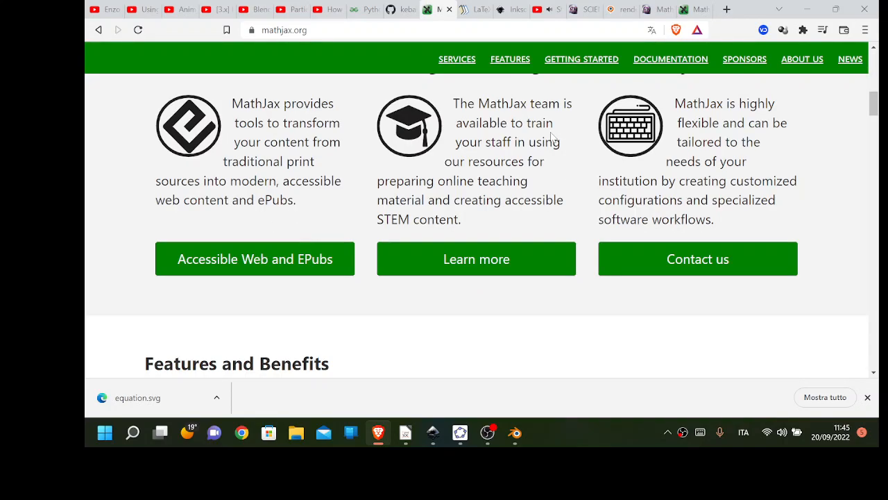
scroll(550, 137, "up", 4)
scroll(550, 137, "down", 12)
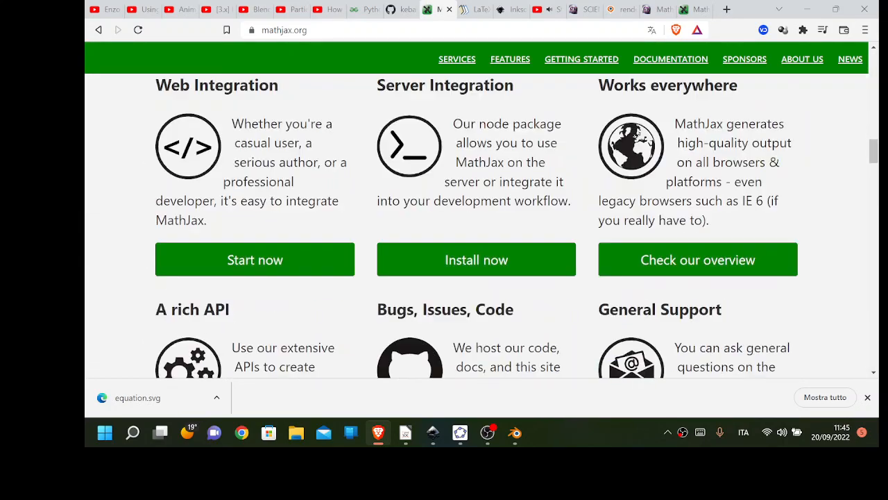
scroll(550, 136, "up", 3)
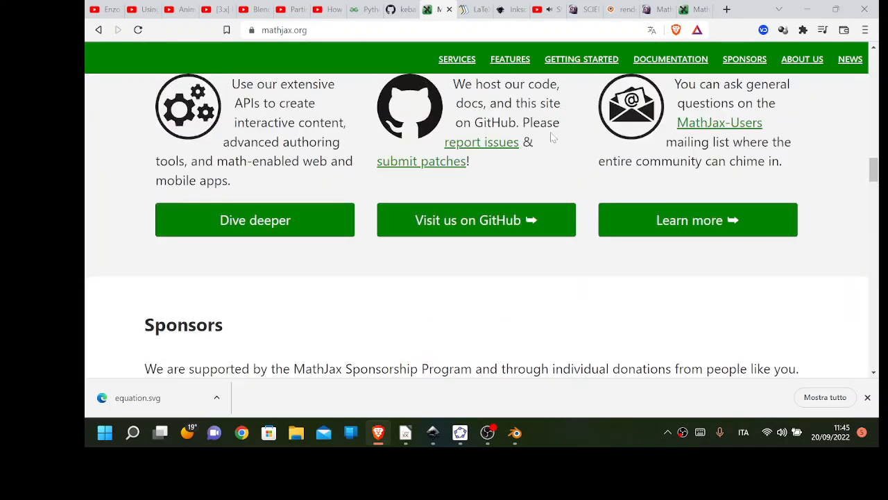
scroll(560, 219, "up", 2)
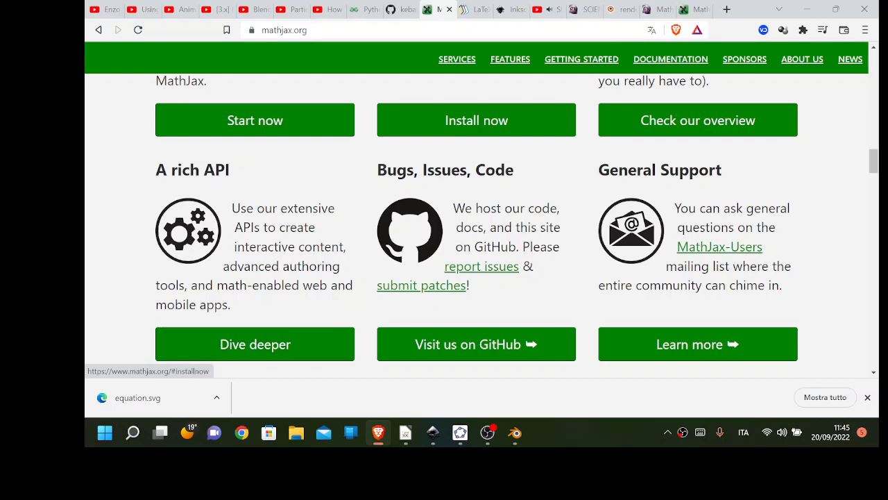
scroll(482, 174, "up", 4)
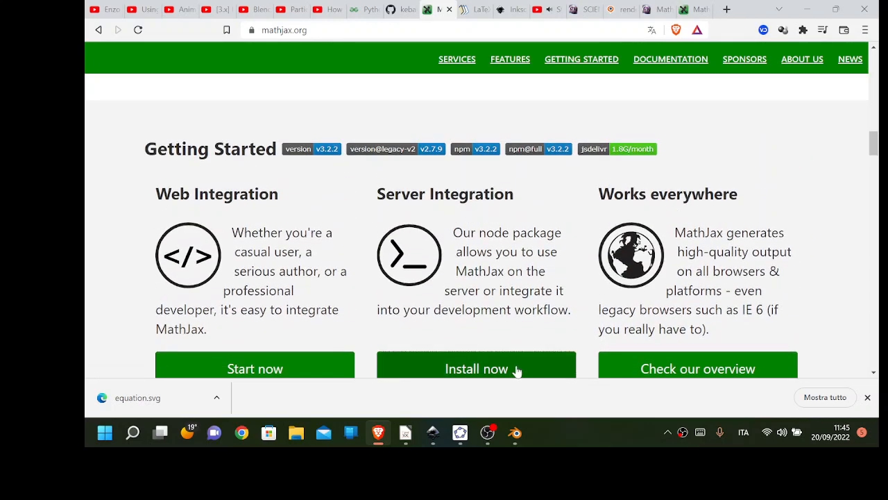
scroll(515, 370, "down", 1)
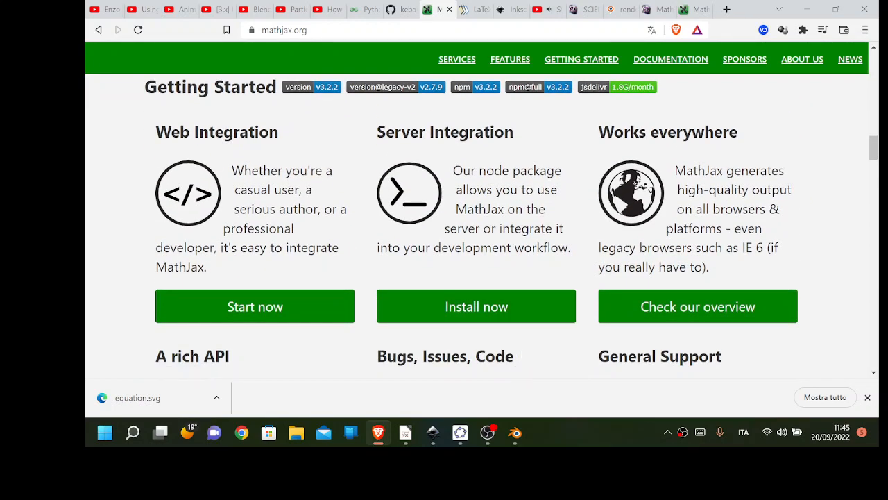
- Read the MathJax web integration instructions for versions 3 and 2, and return to the Getting Started overview
left_click(269, 307)
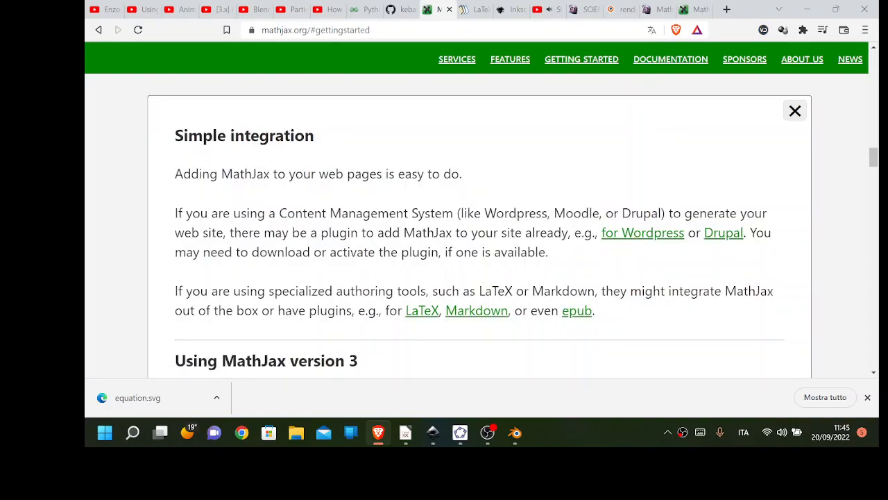
scroll(333, 278, "down", 4)
scroll(334, 278, "up", 2)
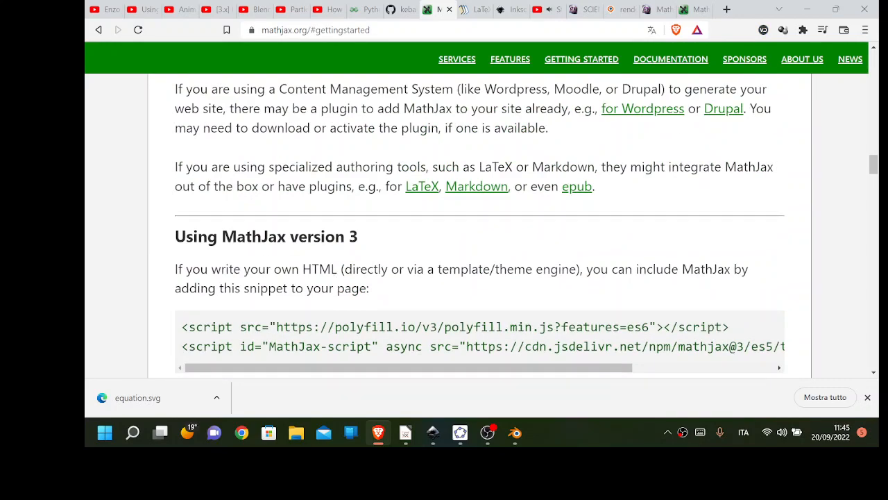
scroll(336, 279, "down", 5)
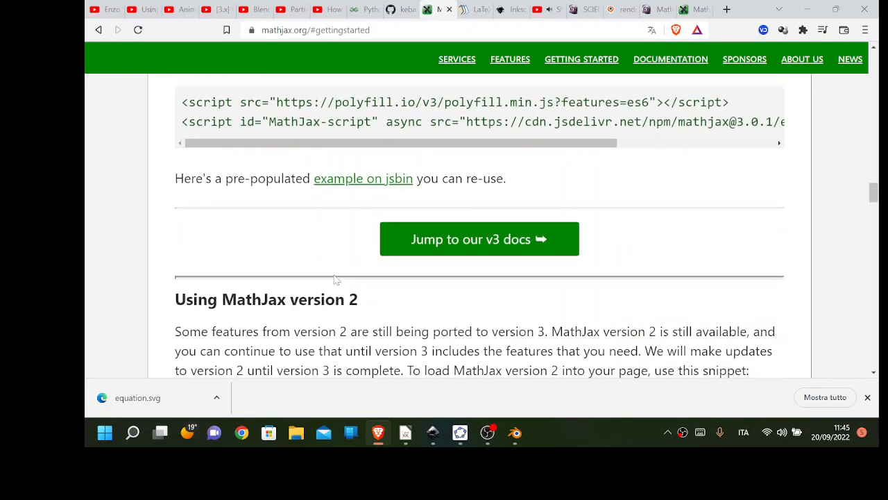
scroll(336, 279, "down", 3)
scroll(336, 280, "down", 4)
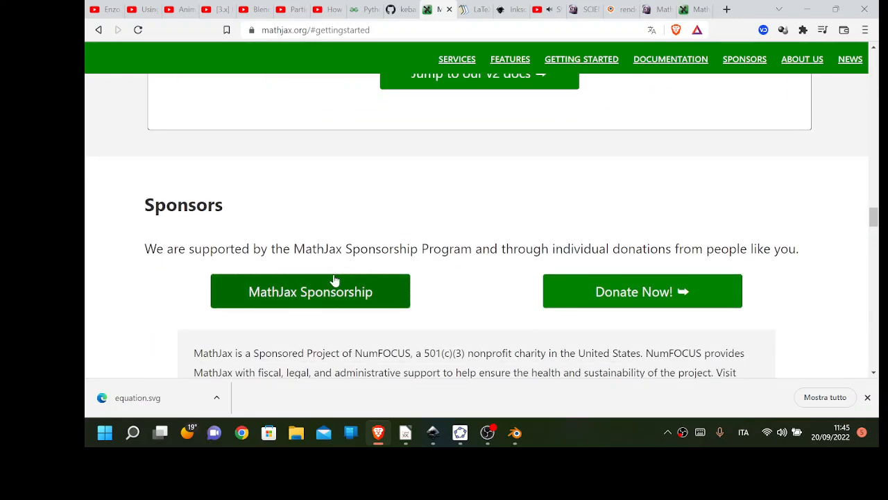
scroll(333, 280, "down", 7)
scroll(334, 280, "down", 3)
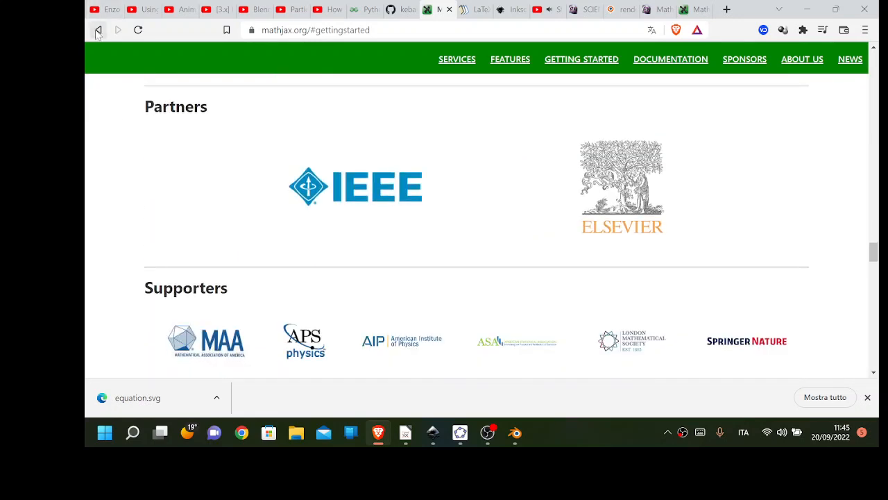
left_click(98, 29)
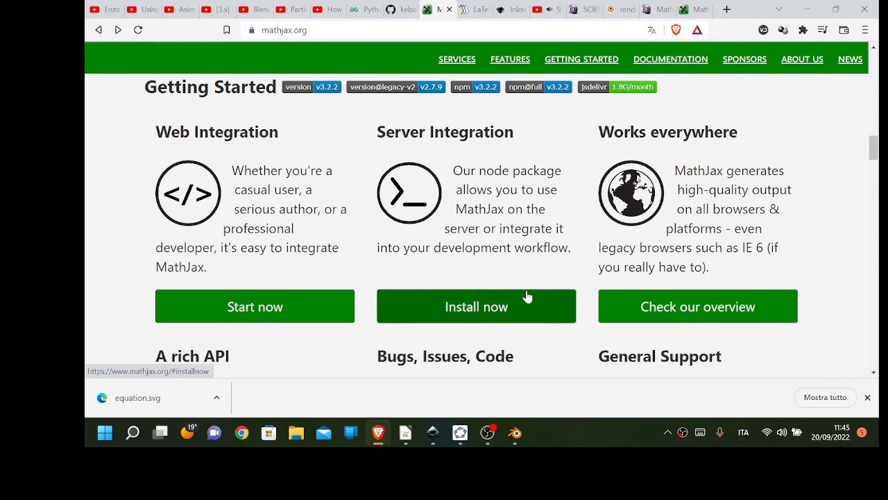
- Read the MathJax server integration instructions with the npm install commands, and return to the Getting Started overview
left_click(485, 309)
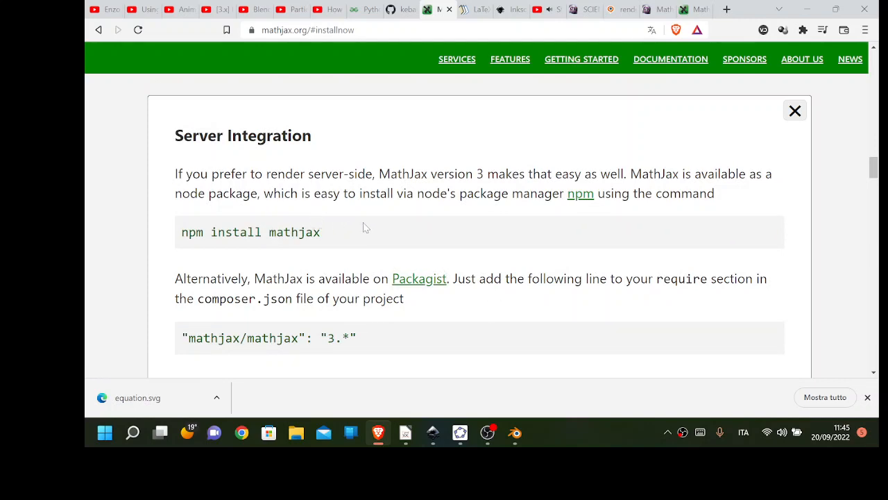
scroll(363, 222, "down", 5)
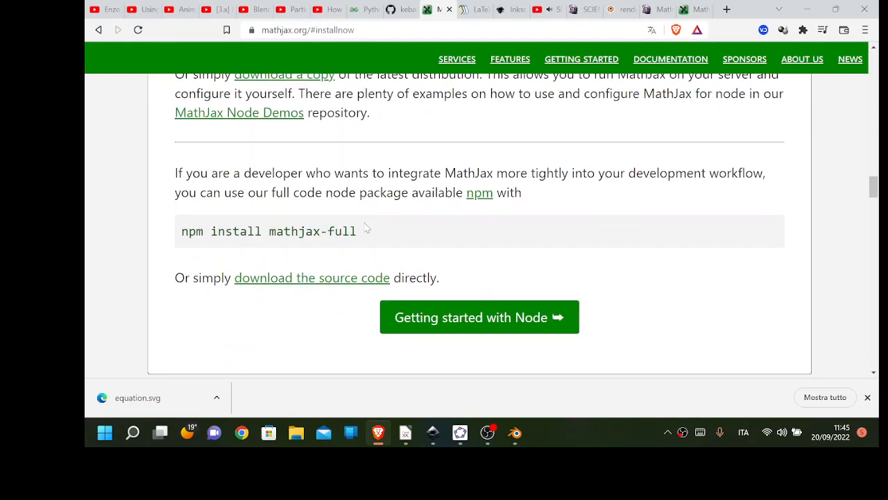
scroll(366, 226, "down", 10)
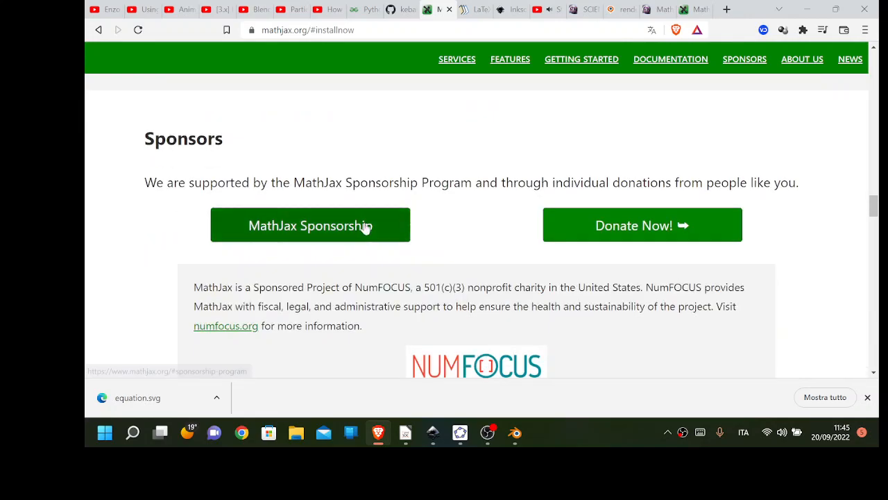
scroll(366, 227, "down", 15)
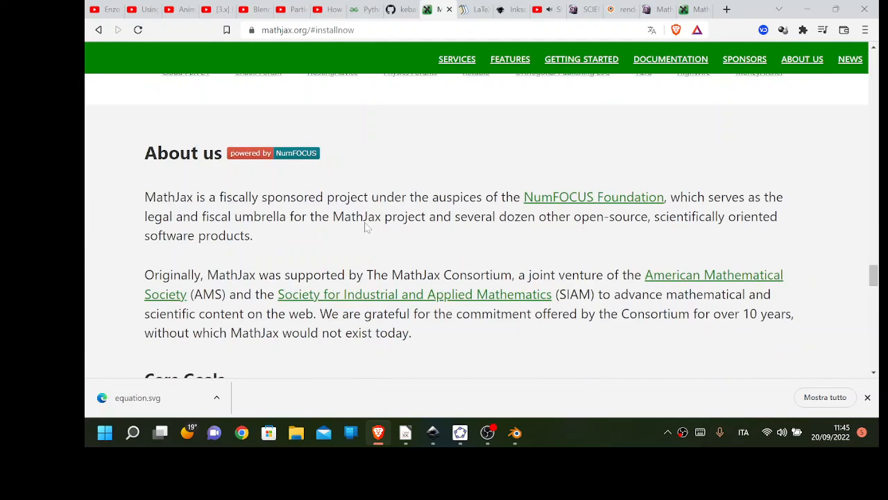
scroll(107, 54, "down", 4)
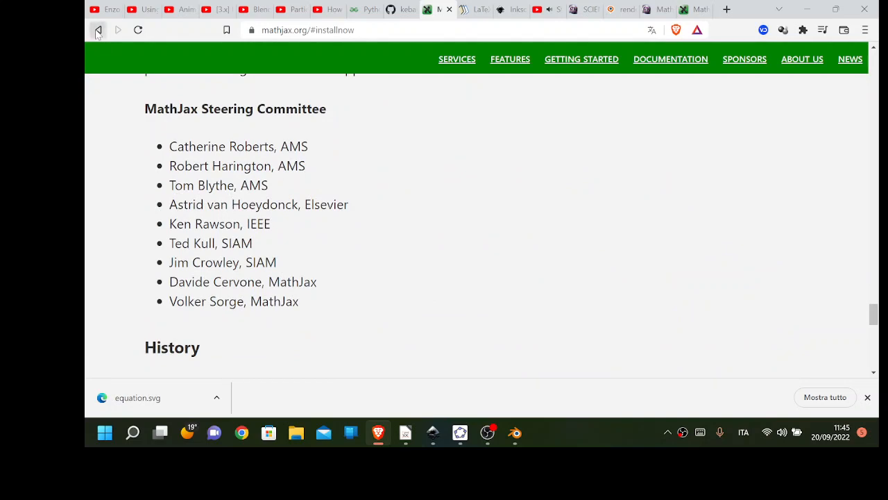
left_click(97, 30)
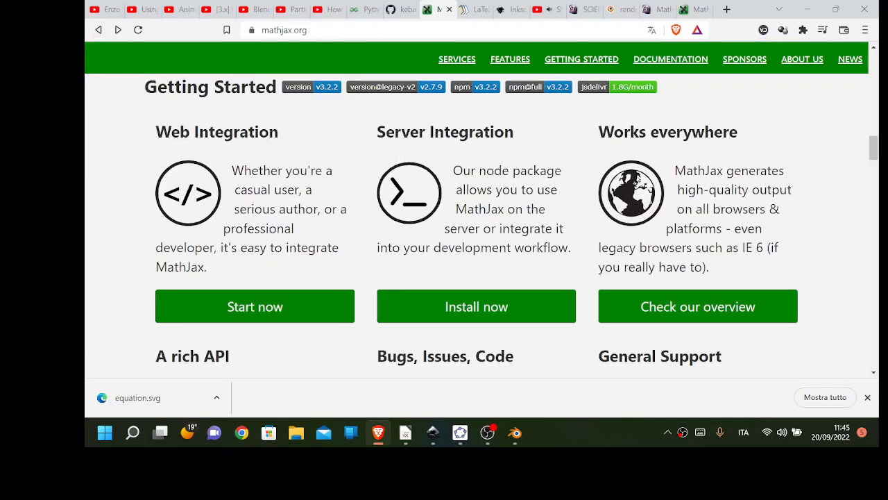
- Look over the MathJax homepage from the Sponsors section back up to the introduction
scroll(541, 249, "down", 3)
scroll(541, 248, "down", 4)
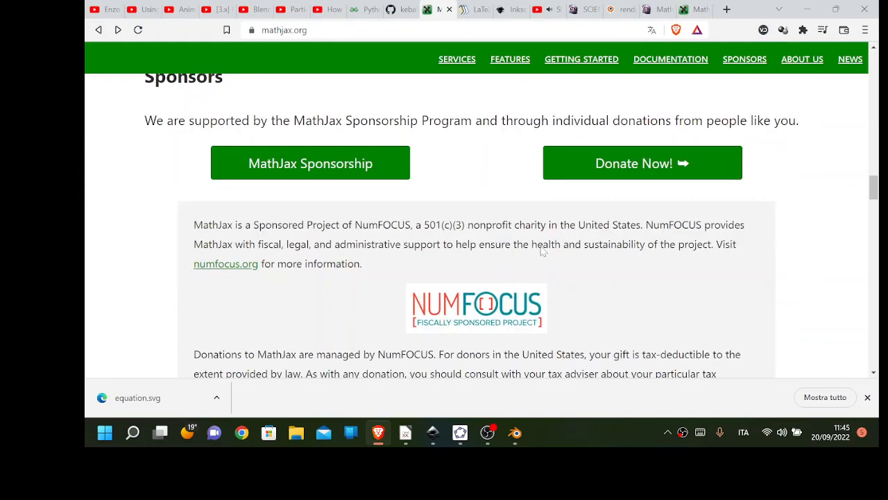
scroll(543, 251, "up", 8)
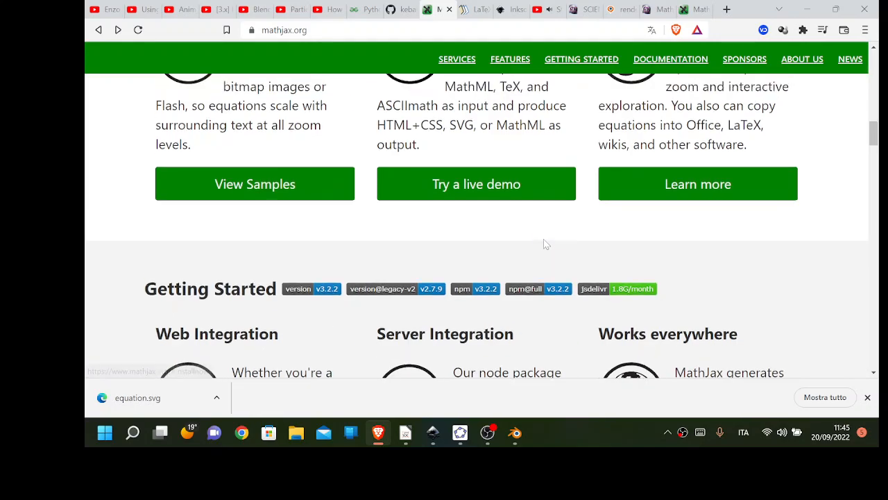
scroll(545, 243, "up", 10)
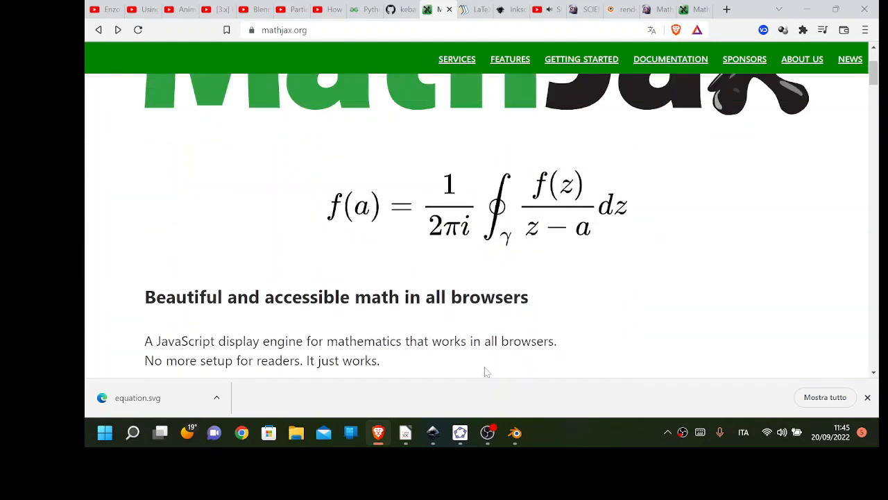
- Switch to Blender and create a new General file
left_click(514, 439)
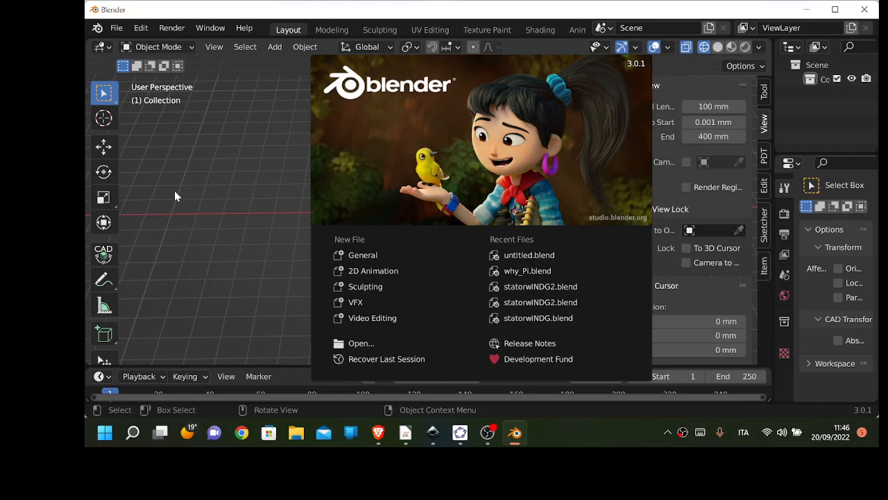
left_click(358, 254)
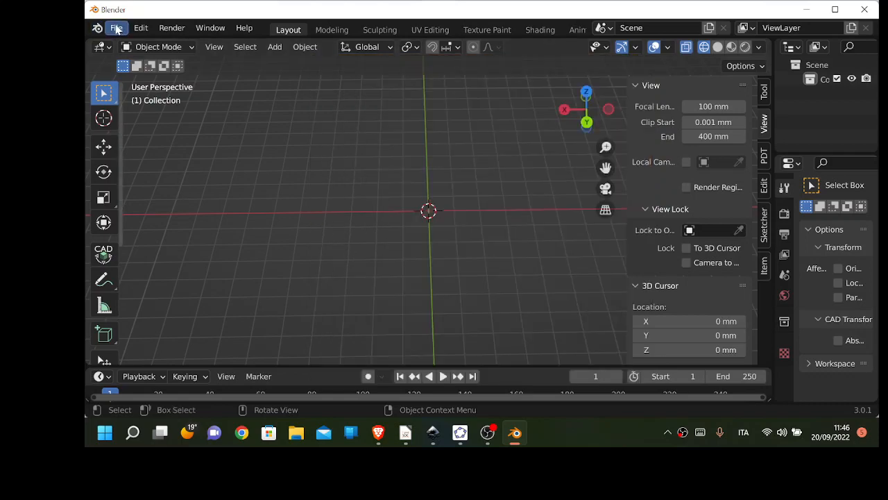
- Import equation.svg from the Documents\Blender folder as Scalable Vector Graphics and zoom in on the imported curves
left_click(116, 28)
mouse_move(169, 237)
mouse_move(153, 220)
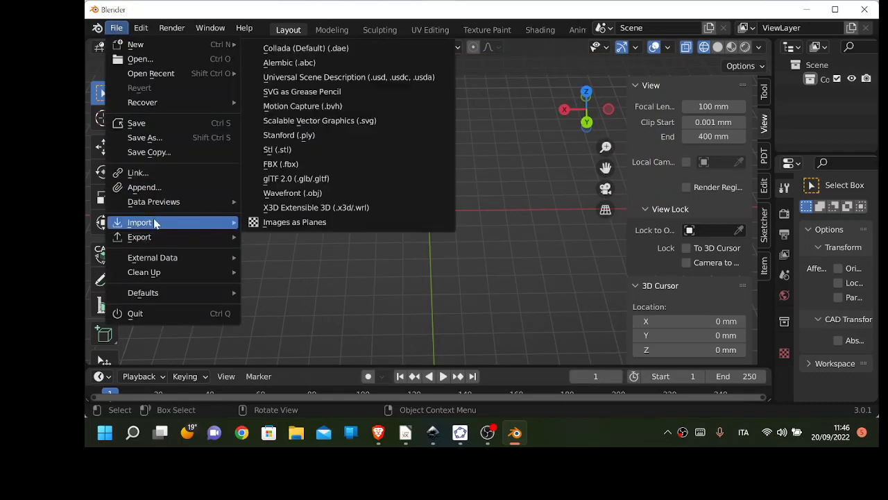
left_click(354, 125)
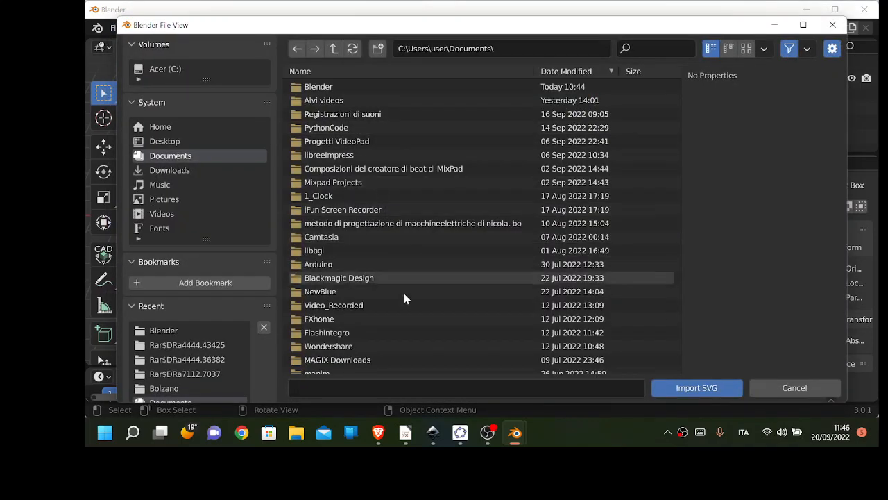
left_click(173, 331)
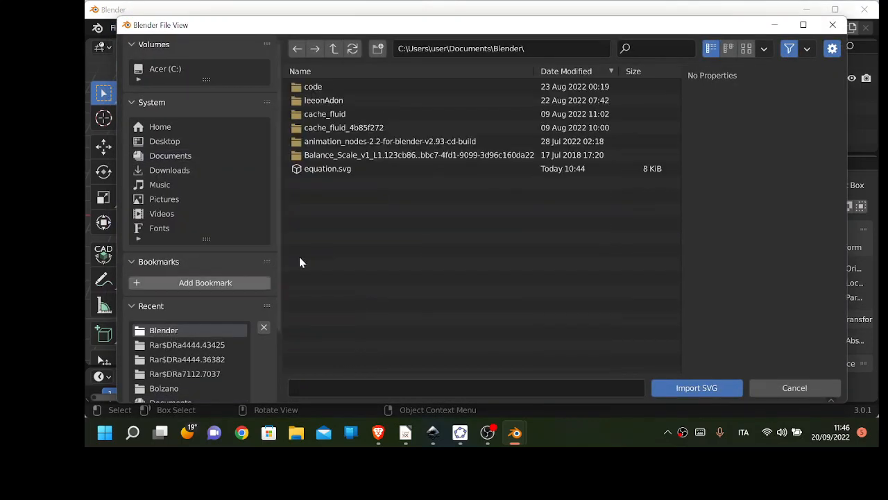
double_click(340, 170)
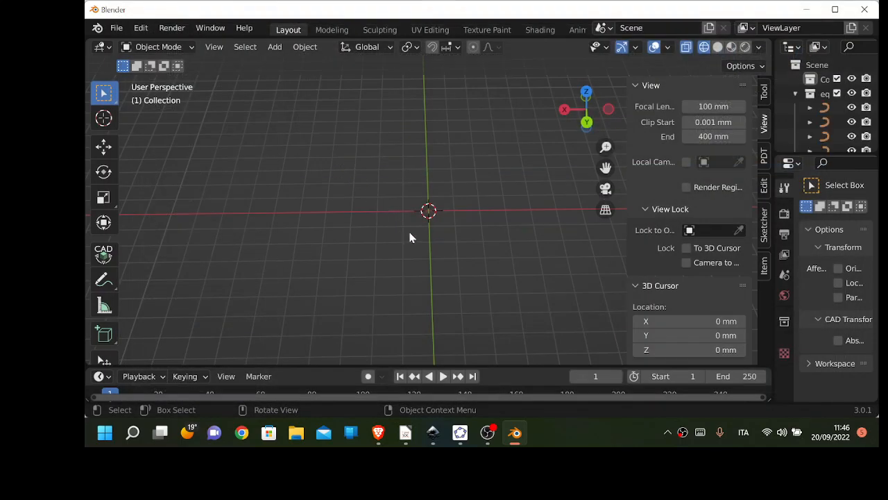
scroll(416, 232, "up", 6)
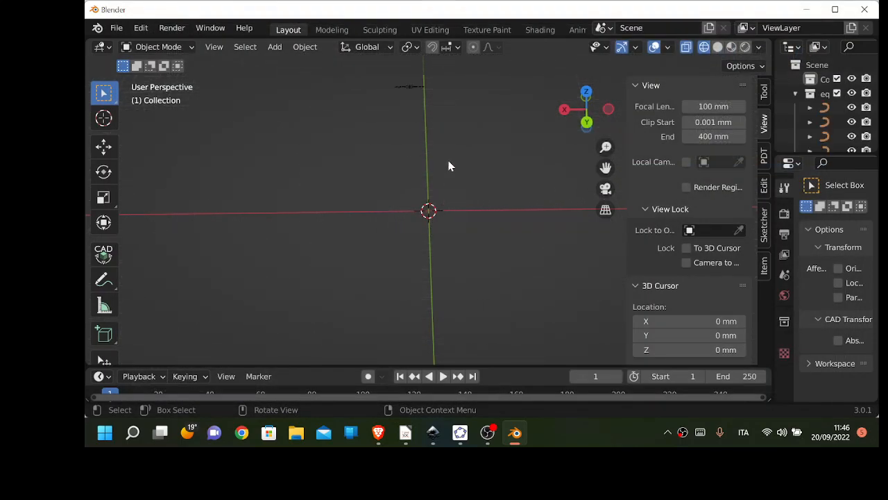
- Examine the imported equation up close from the front, framing the whole formula beside the Y axis
mouse_move(604, 168)
left_mouse_down()
mouse_move(541, 201)
mouse_move(502, 198)
mouse_move(421, 306)
left_mouse_up()
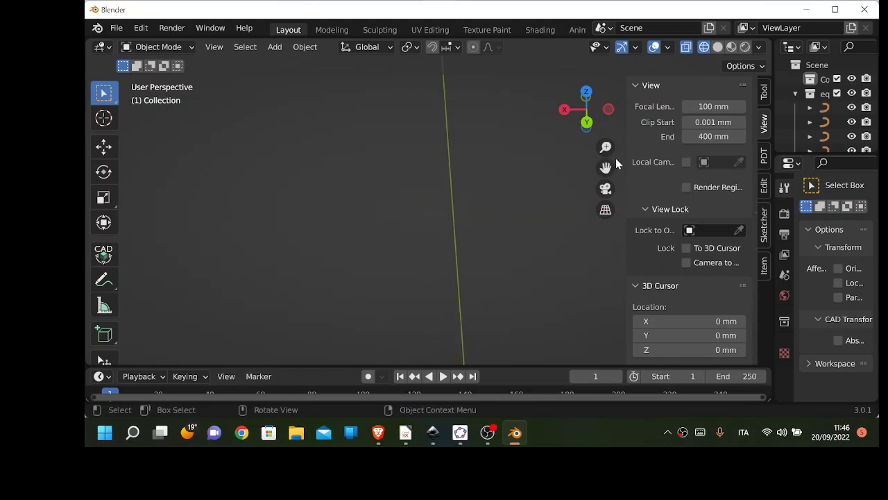
left_click_drag(606, 168, 564, 100)
scroll(419, 303, "up", 1)
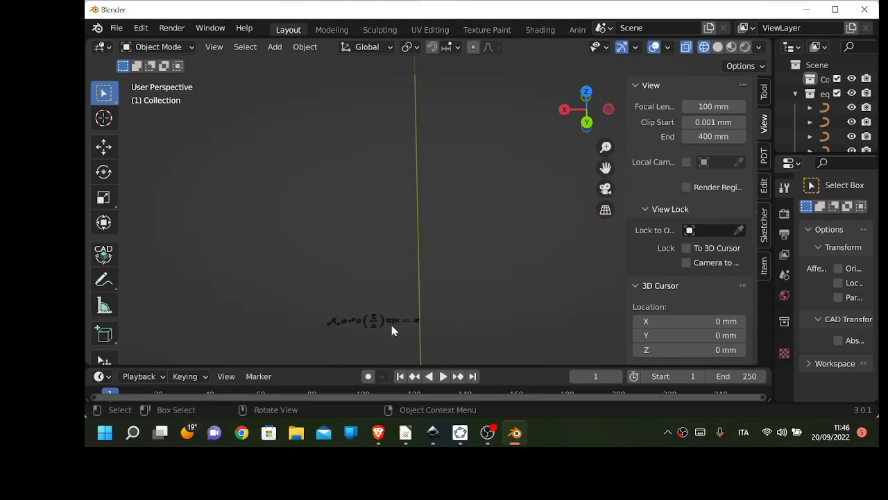
scroll(391, 325, "up", 1)
left_click_drag(606, 168, 611, 121)
scroll(361, 340, "up", 3)
middle_click_drag(361, 344, 386, 277)
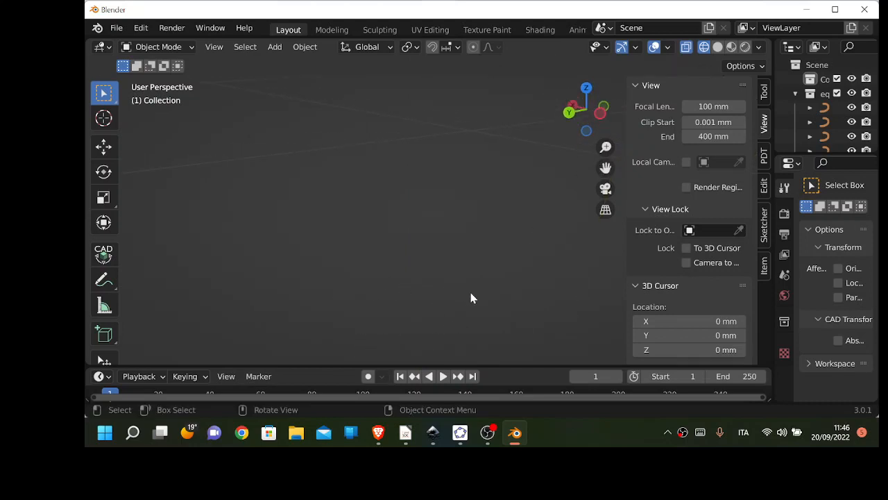
middle_click_drag(470, 298, 378, 358)
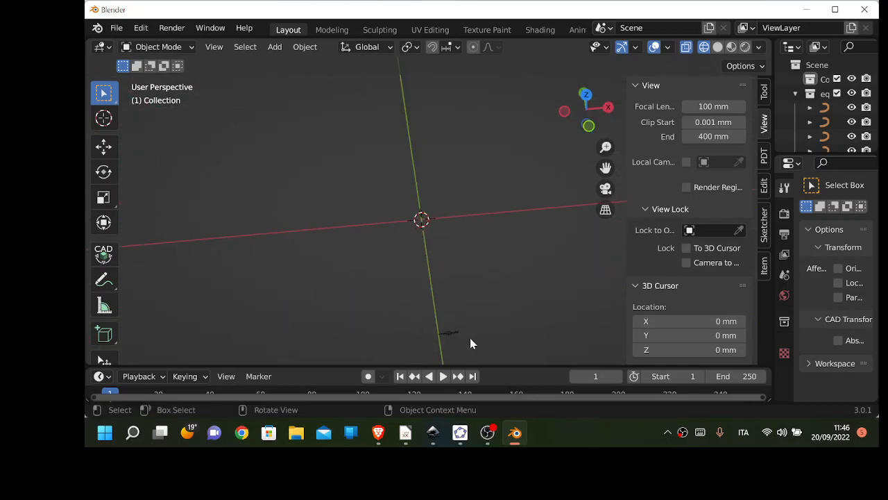
left_click_drag(606, 168, 473, 7)
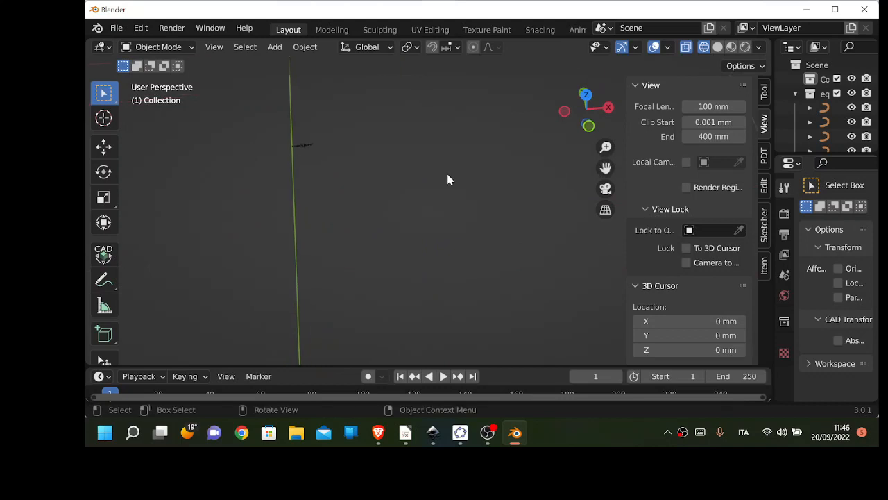
scroll(230, 173, "up", 4)
left_click_drag(605, 168, 789, 310)
scroll(294, 183, "up", 7)
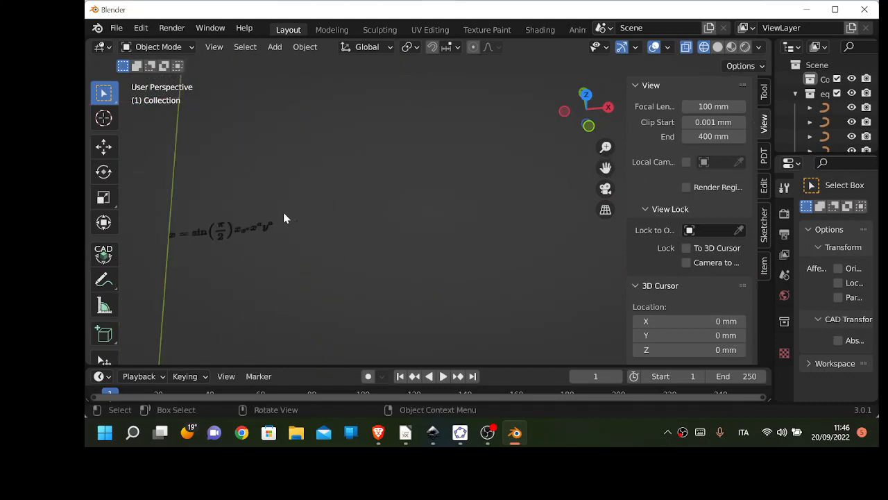
left_click_drag(606, 168, 860, 155)
scroll(434, 240, "up", 4)
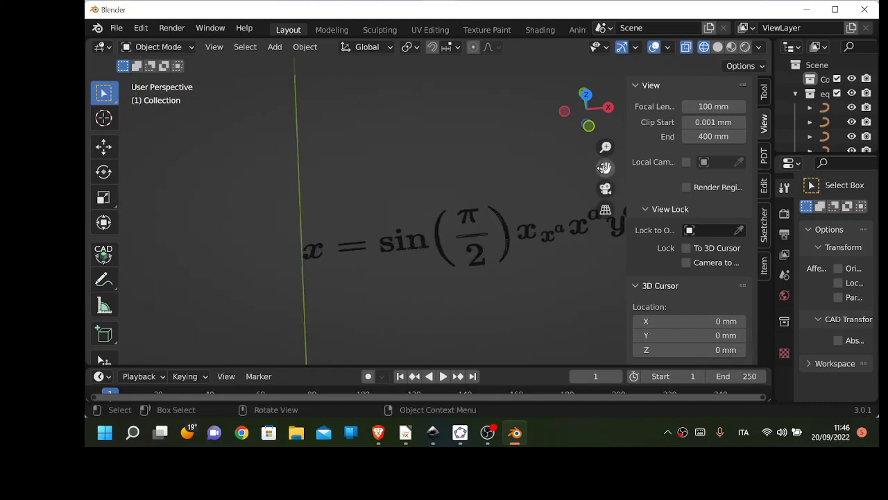
left_click_drag(605, 168, 508, 164)
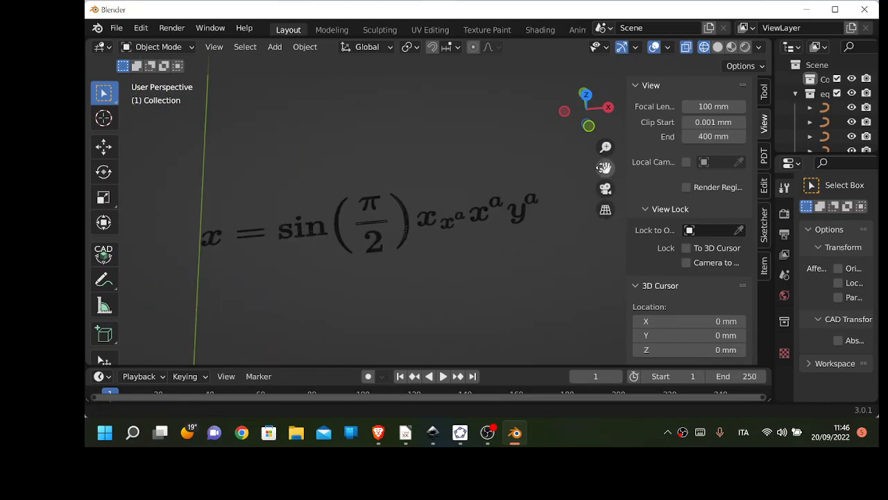
- Select the letter n of sin in the equation and check its curve in Edit Mode, returning to Object Mode
left_click(370, 211)
left_click(319, 225)
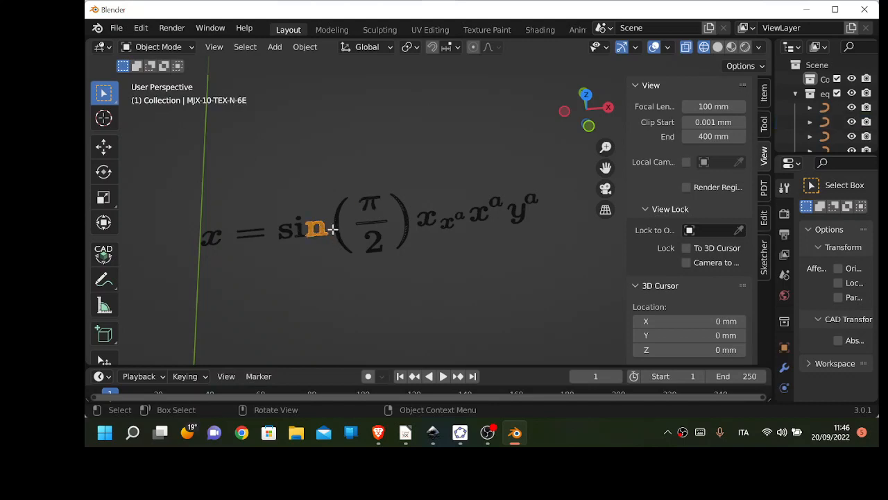
key("Tab")
key("Tab")
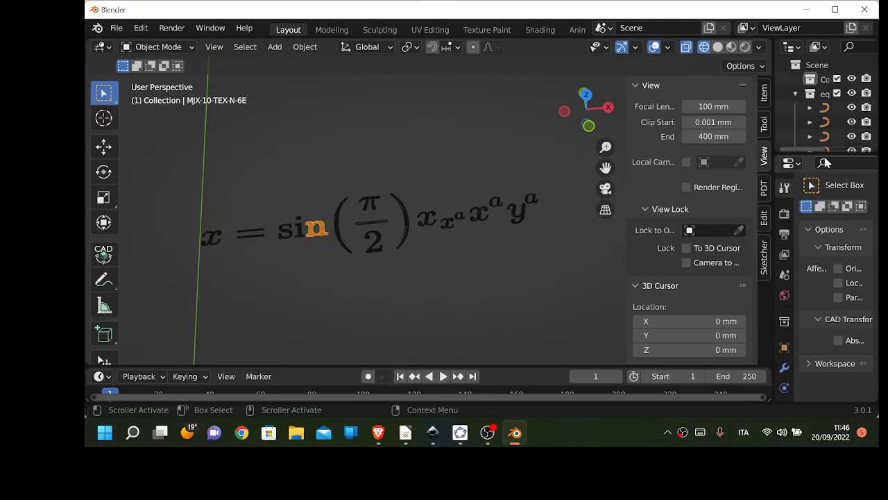
- Enlarge the Outliner to show the equation.svg curve names and check which entries match the letter y and its exponent a
left_click_drag(824, 162, 824, 342)
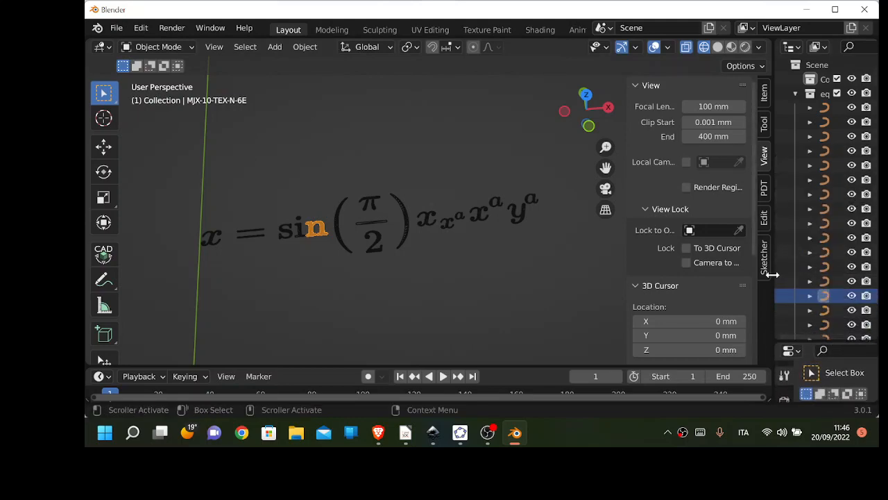
left_click_drag(772, 275, 644, 270)
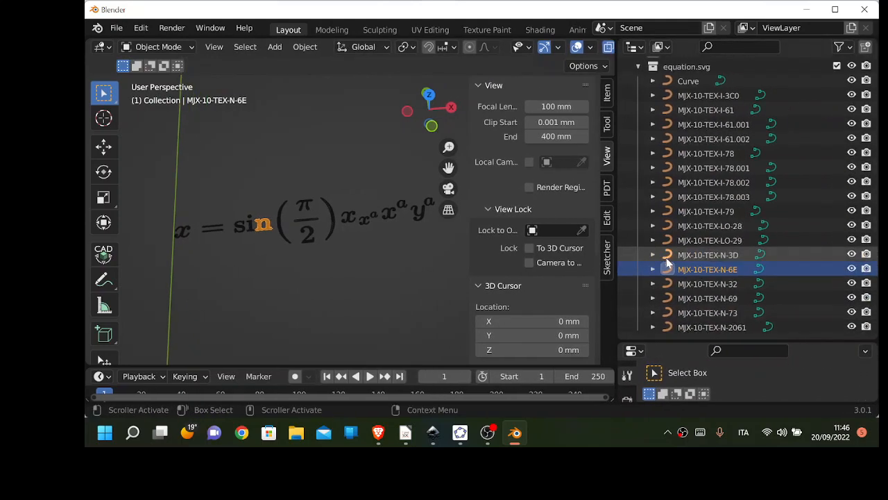
left_click(416, 212)
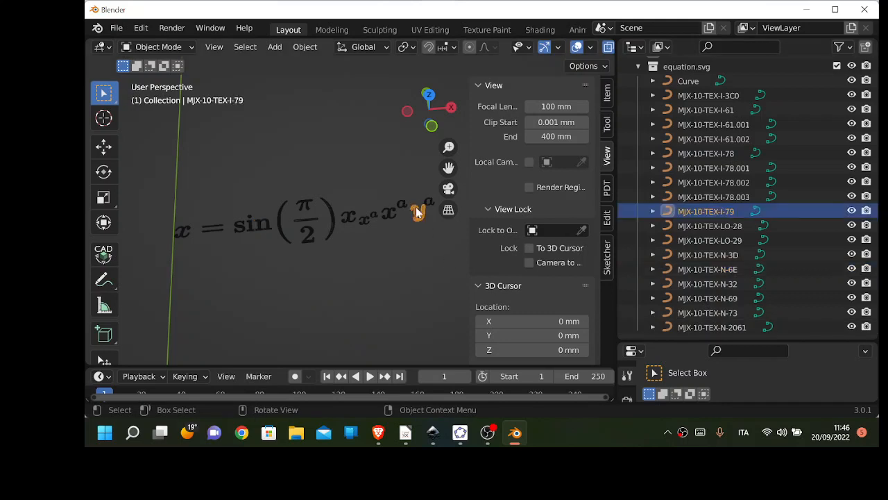
left_click(428, 203)
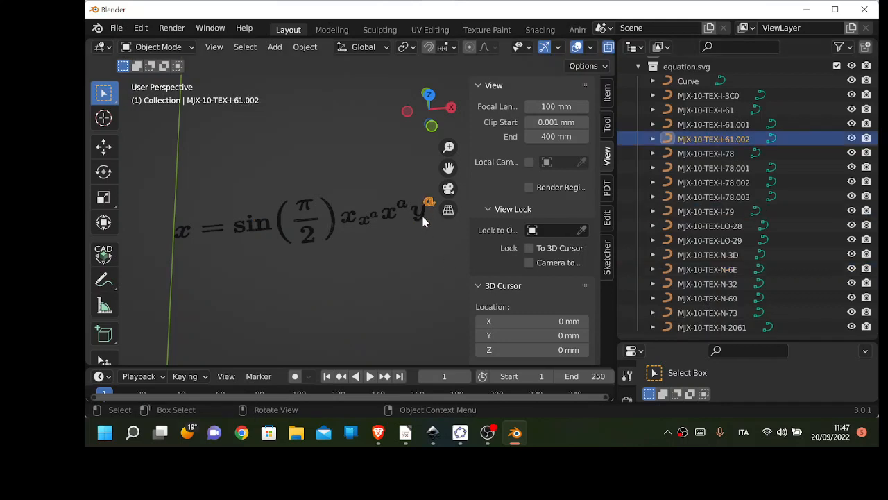
left_click(420, 215)
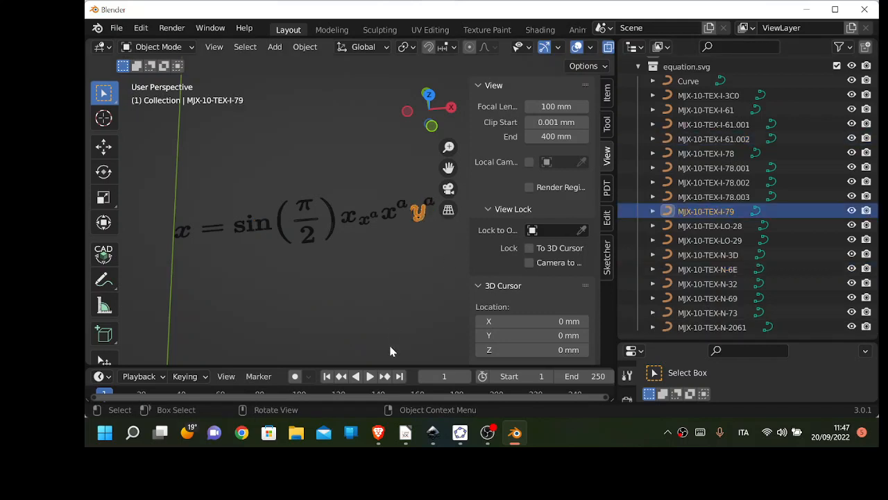
- Select all the equation curves, enter Edit Mode for them together and try to extrude them
scroll(215, 257, "down", 1)
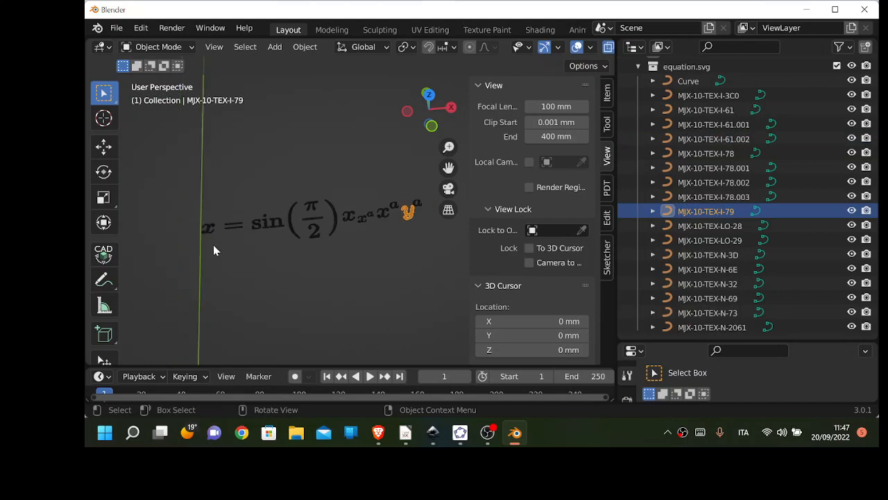
key("a")
middle_click_drag(214, 249, 281, 240)
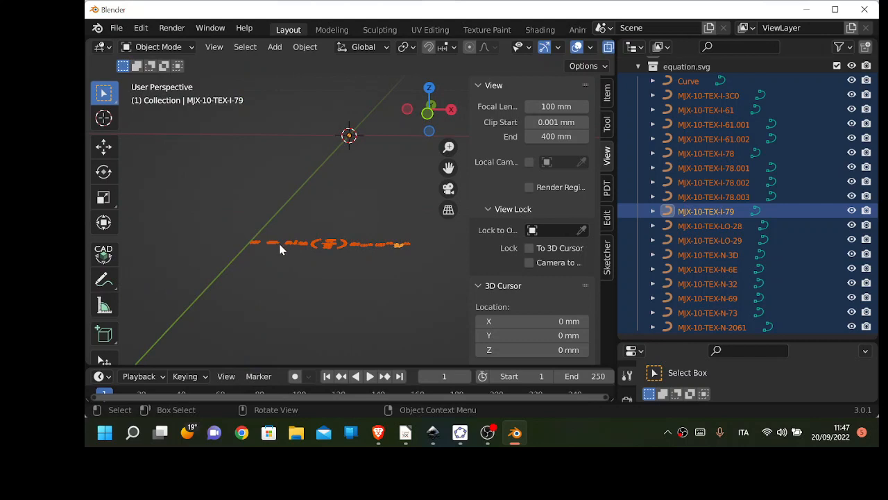
key("Tab")
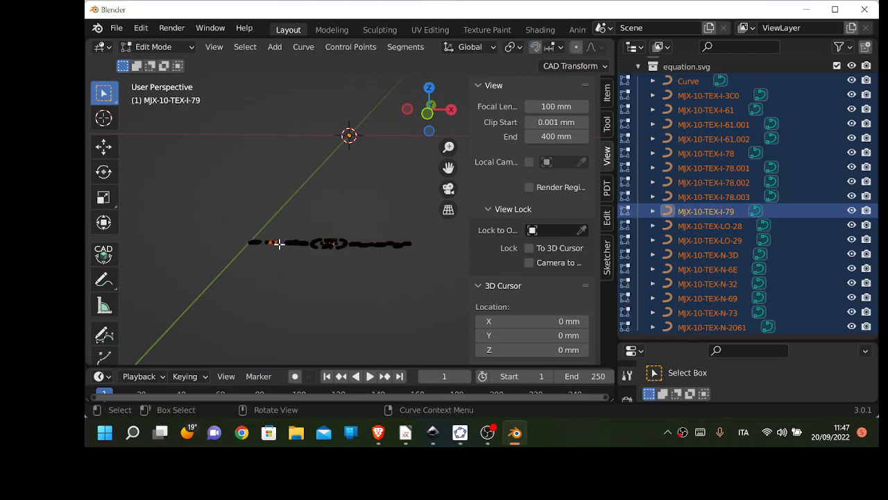
key("e")
key("Escape")
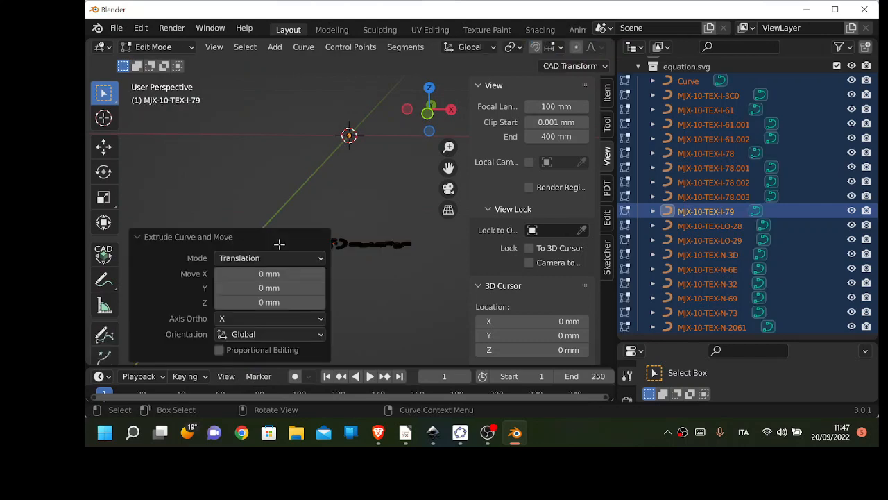
- Switch the viewport to Solid shading and select a control point on the exponent a of the last x
key("z")
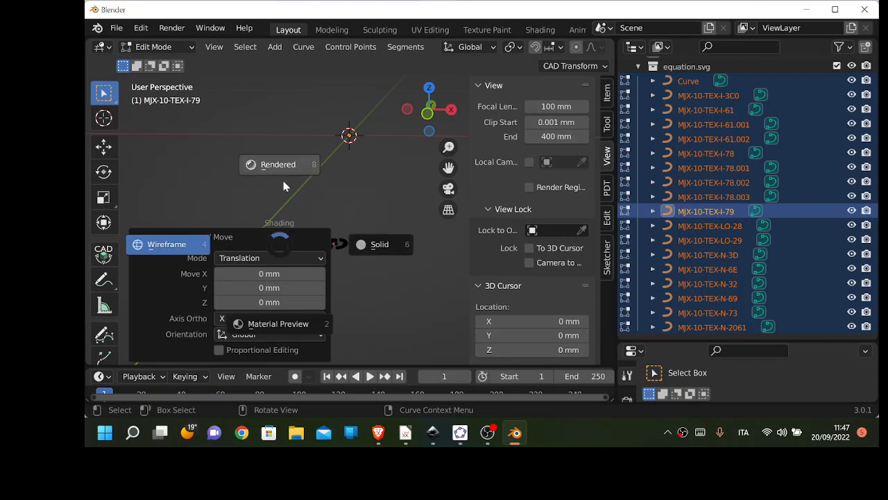
left_click(380, 244)
left_click(389, 249)
scroll(349, 221, "up", 3)
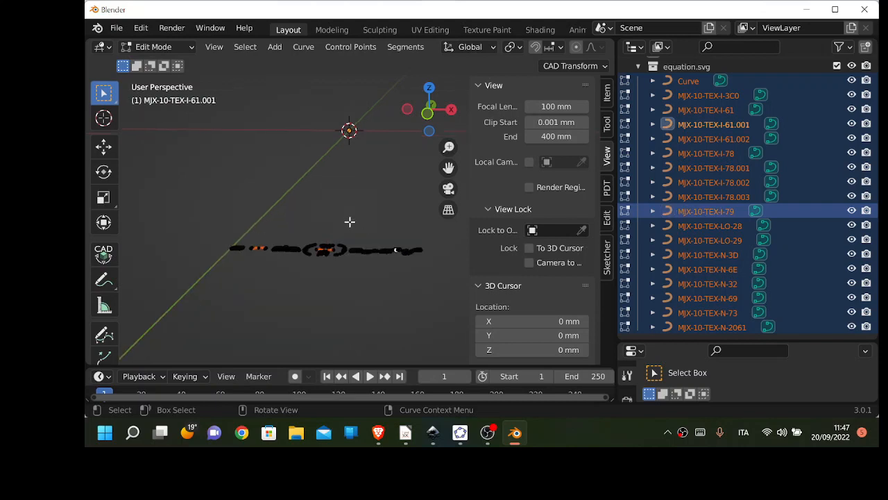
middle_click_drag(333, 242, 339, 260)
scroll(338, 260, "up", 6)
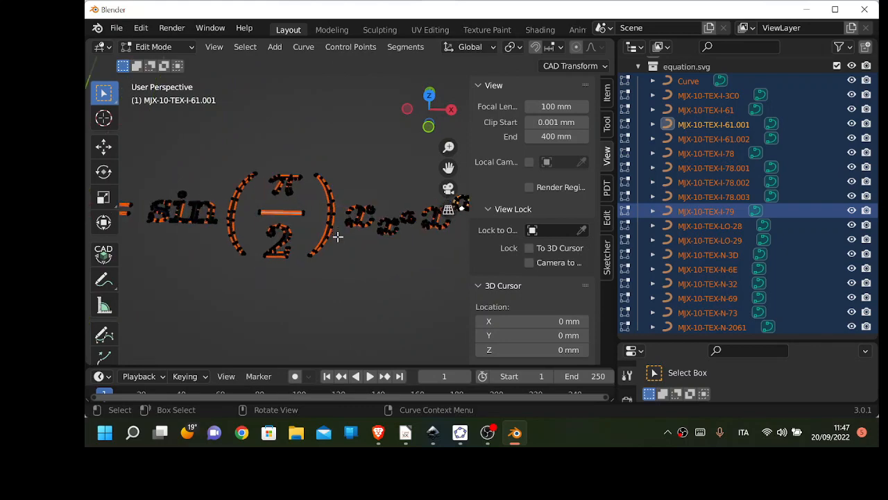
- Try Extrude Curve and Move along global Z by about -0.009 mm, with the Y move set to 1.55 mm
right_click(310, 199)
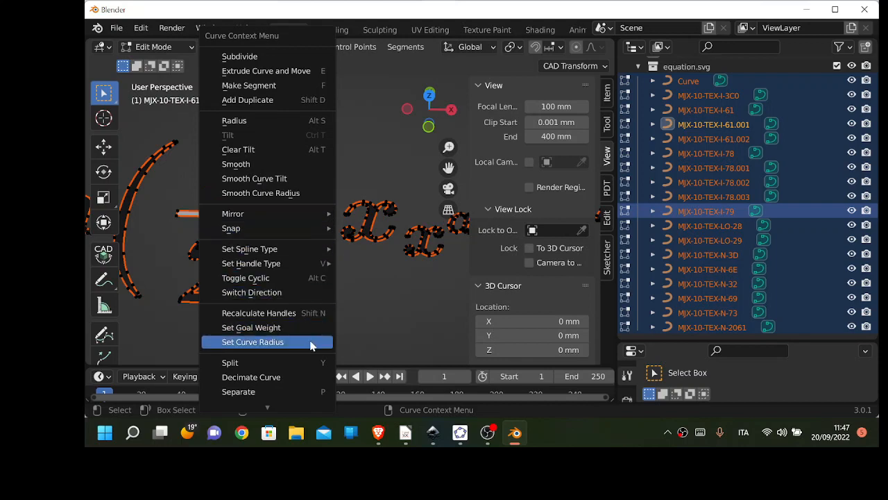
scroll(309, 340, "down", 2)
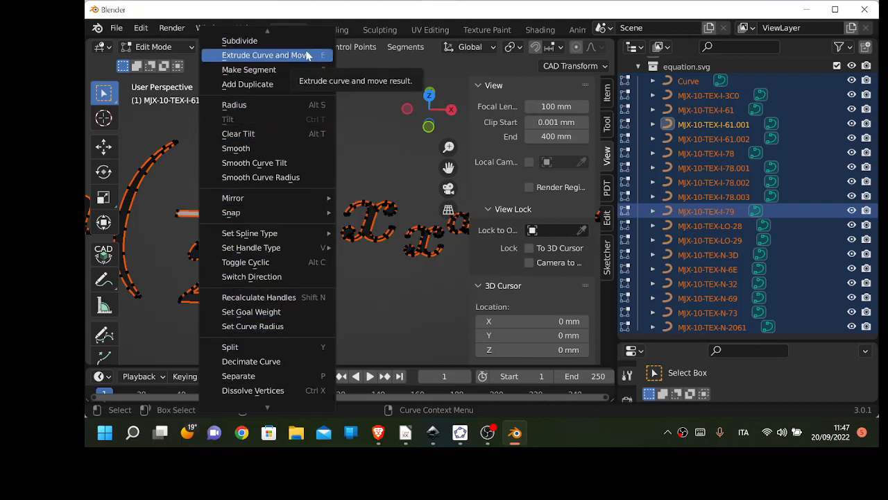
left_click(281, 56)
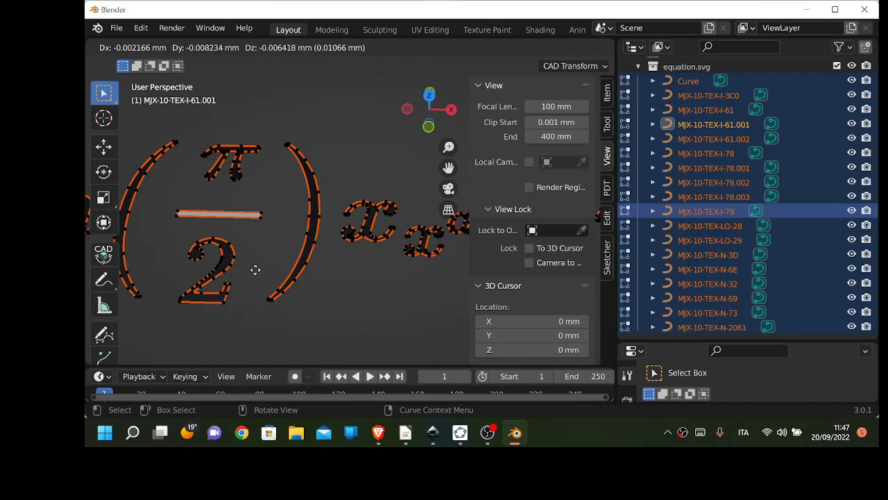
key("z")
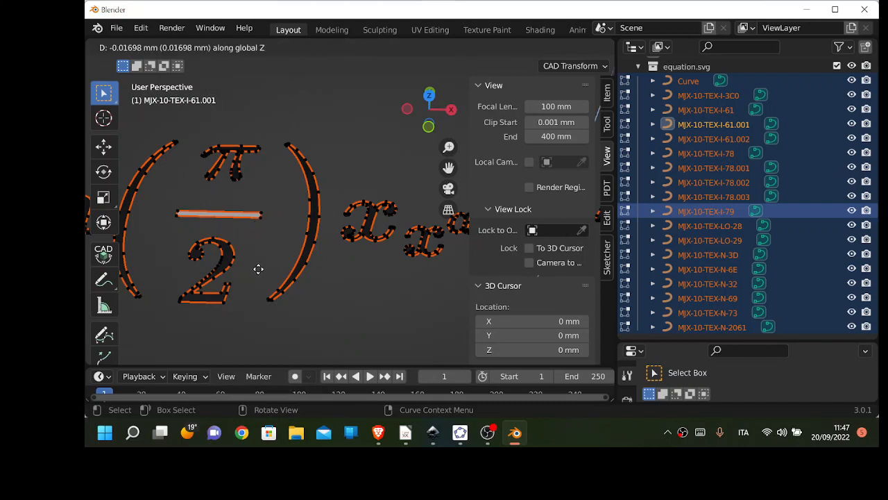
left_click(257, 146)
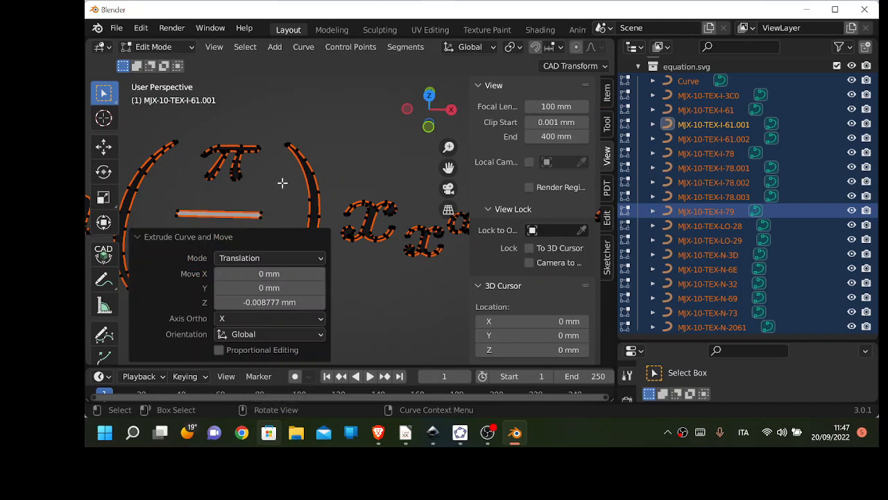
left_click_drag(271, 287, 269, 290)
left_click_drag(269, 275, 270, 275)
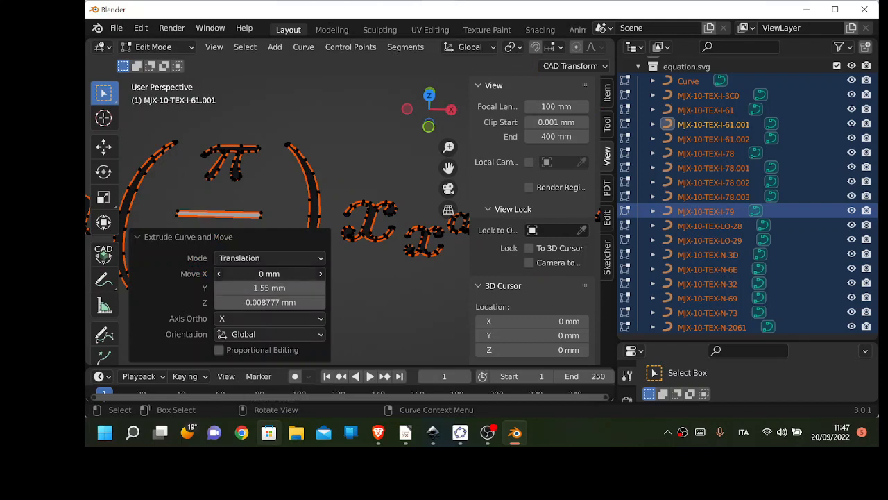
left_click(274, 168)
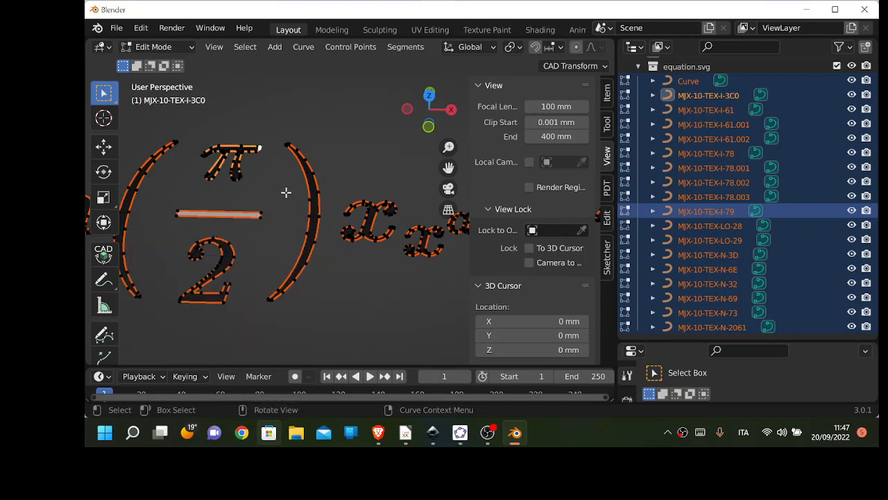
middle_click_drag(286, 192, 265, 167)
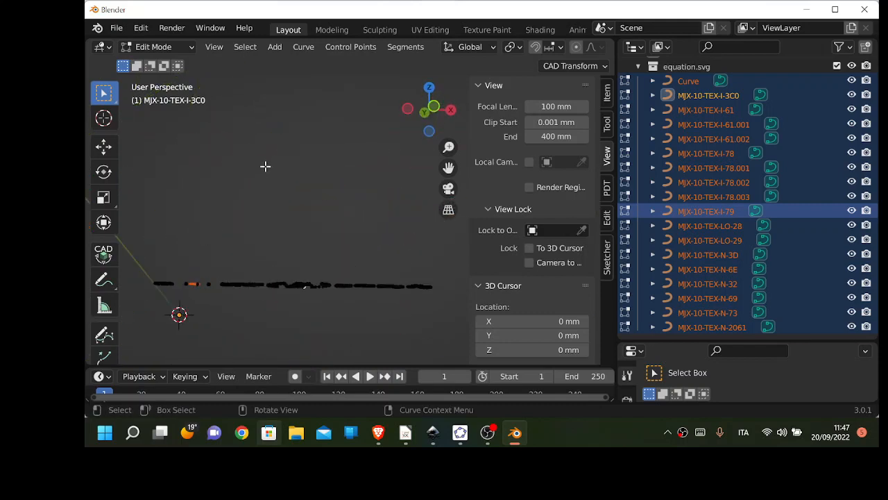
left_click(158, 48)
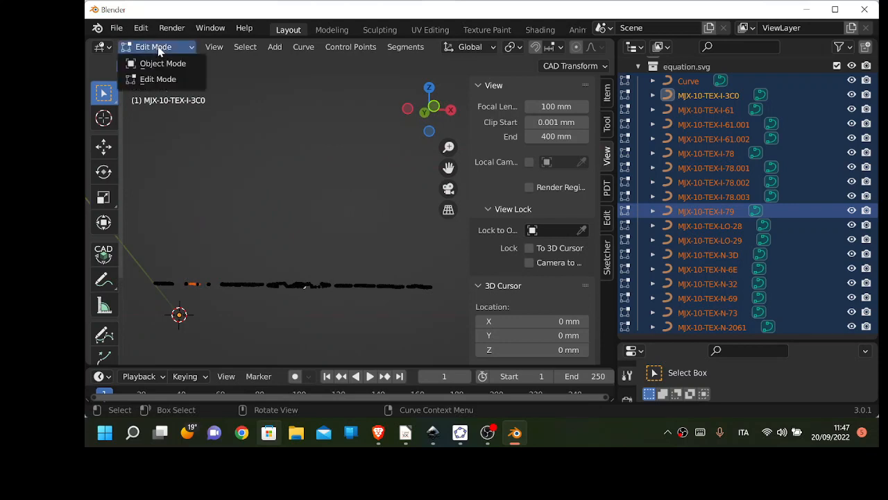
left_click(306, 51)
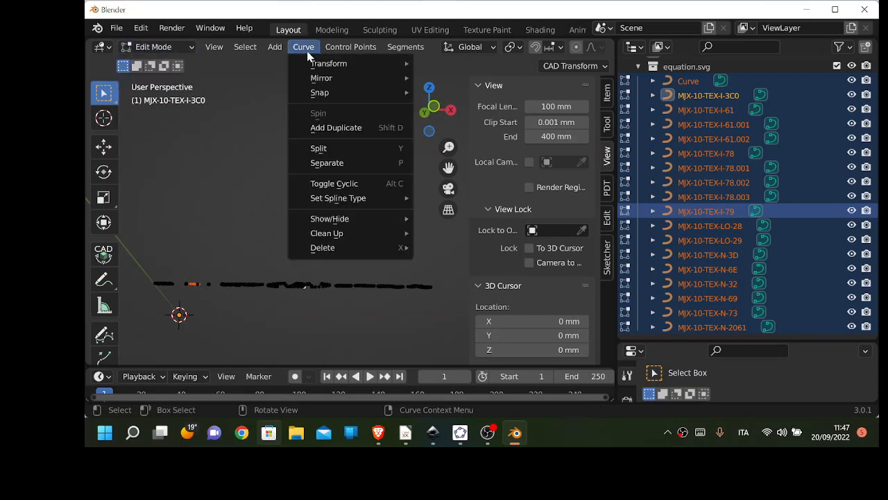
mouse_move(333, 66)
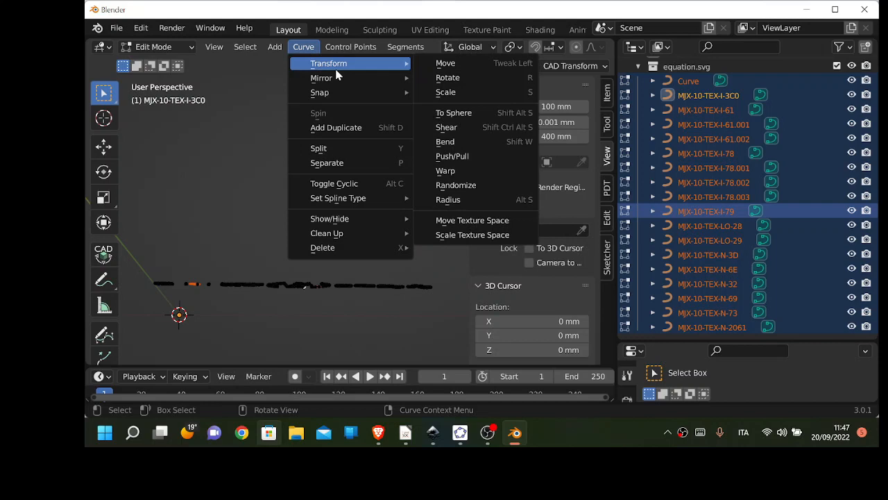
mouse_move(329, 94)
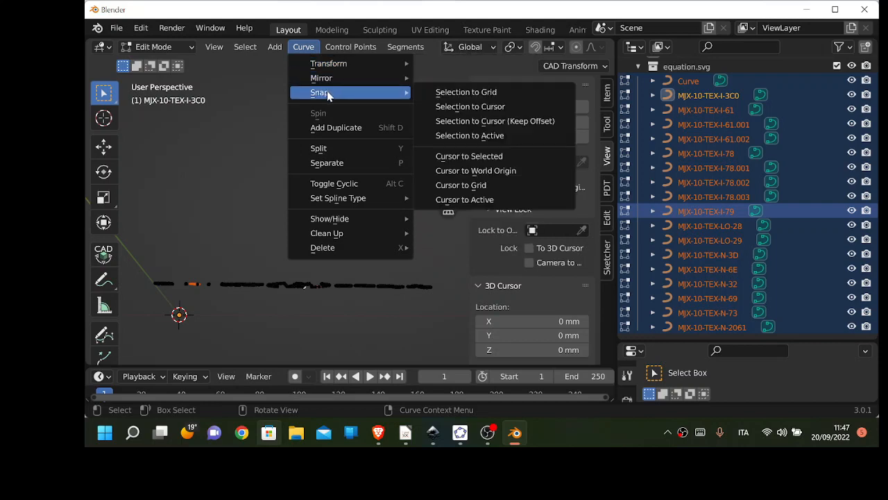
left_click(146, 47)
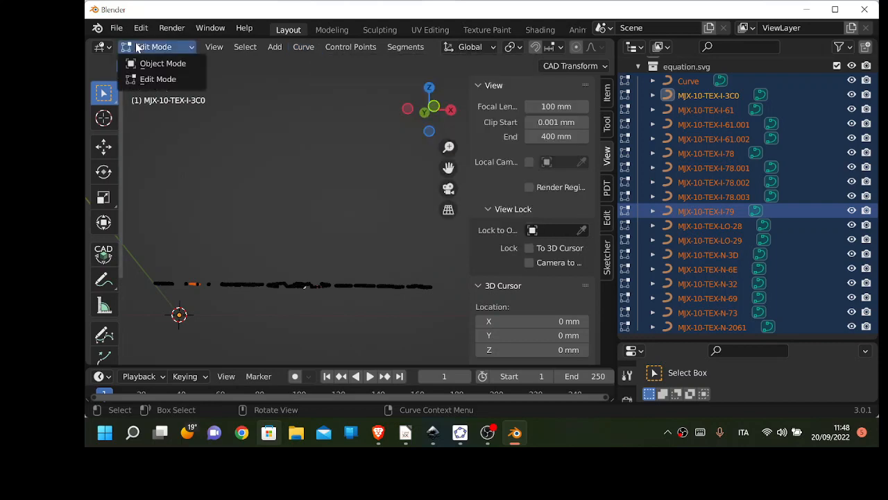
- Return the equation curves to Object Mode and look through the object commands, including the Link/Transfer Data options
left_click(146, 62)
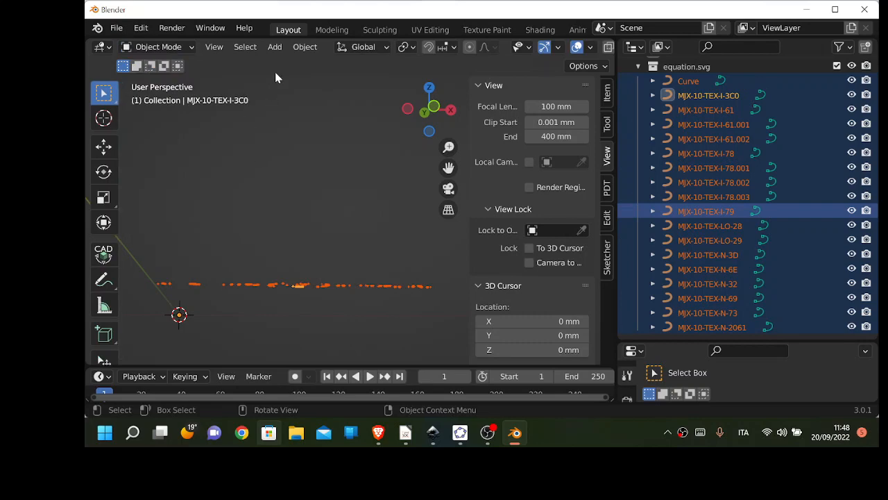
left_click(275, 46)
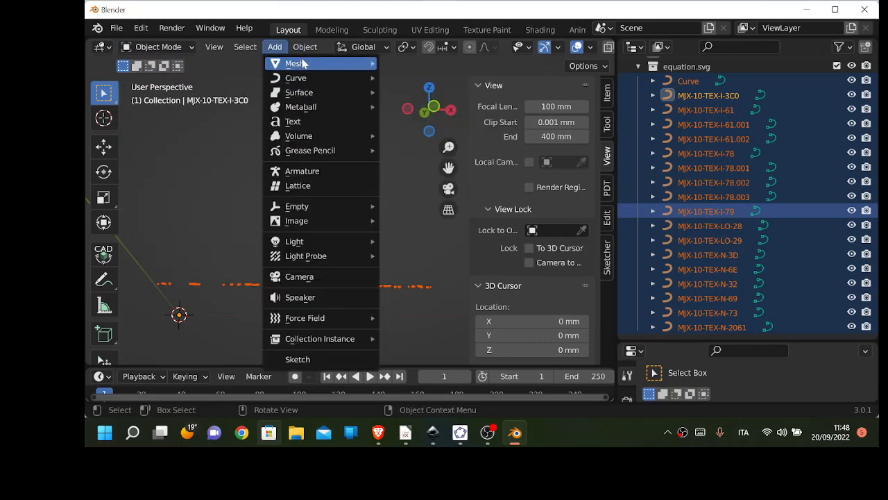
mouse_move(305, 46)
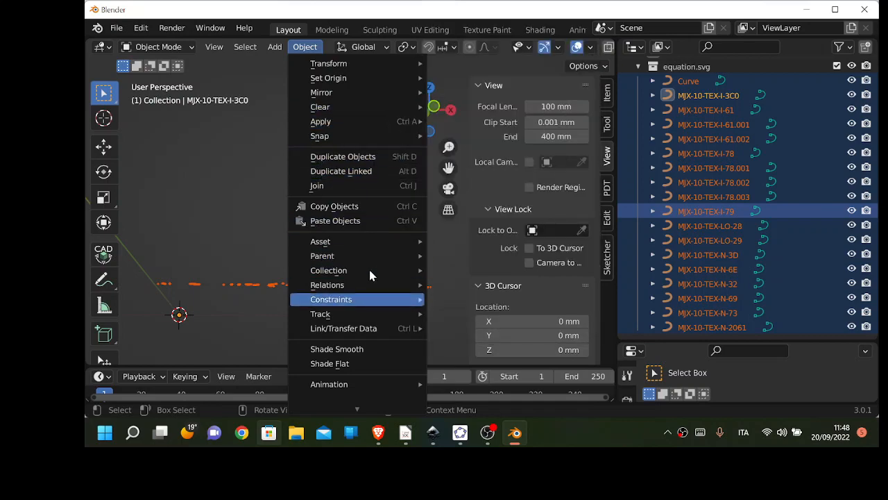
scroll(369, 273, "down", 12)
scroll(372, 309, "down", 5)
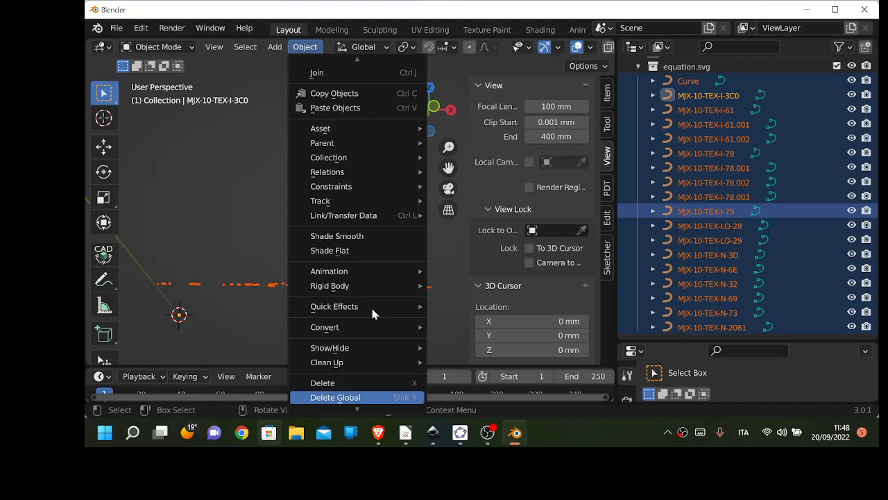
scroll(372, 310, "up", 17)
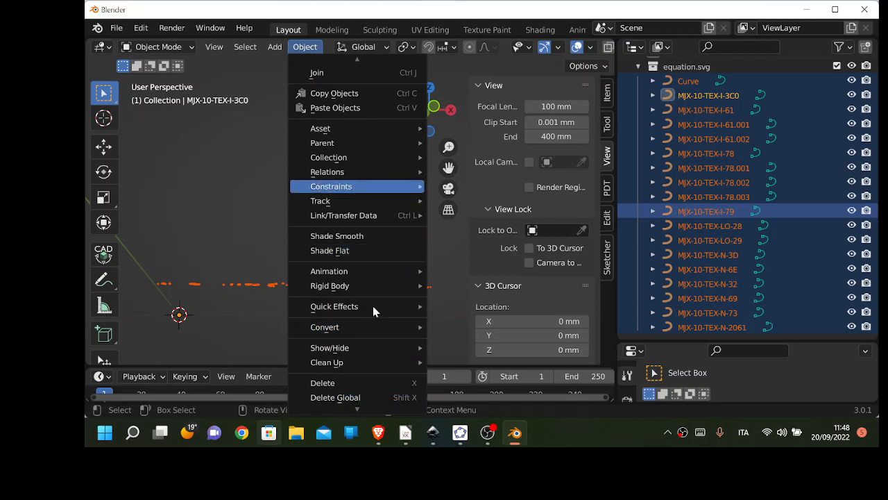
scroll(375, 285, "up", 14)
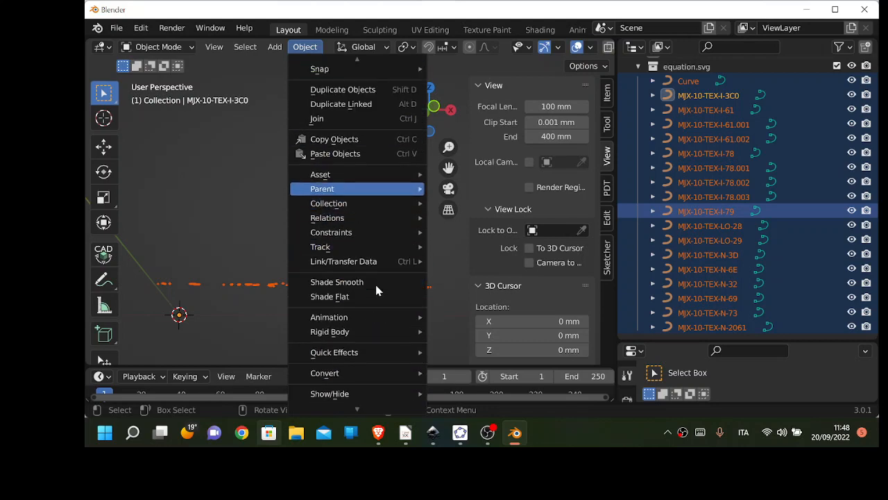
scroll(375, 284, "down", 20)
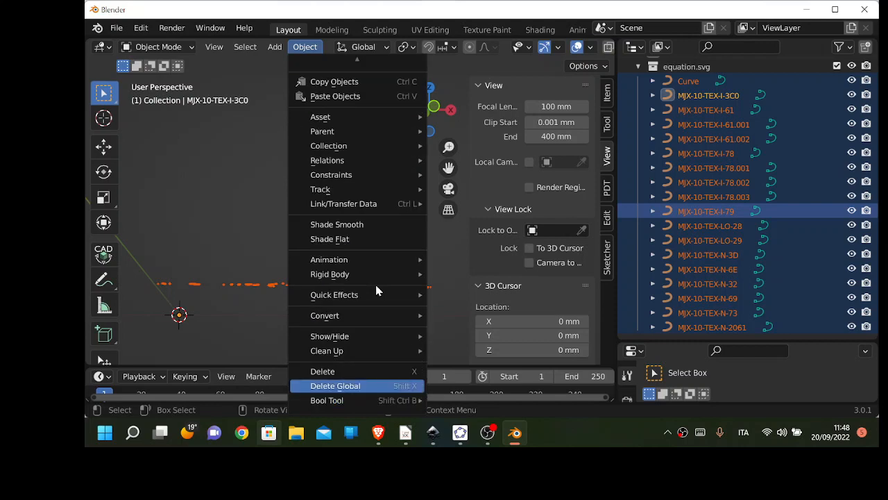
mouse_move(386, 202)
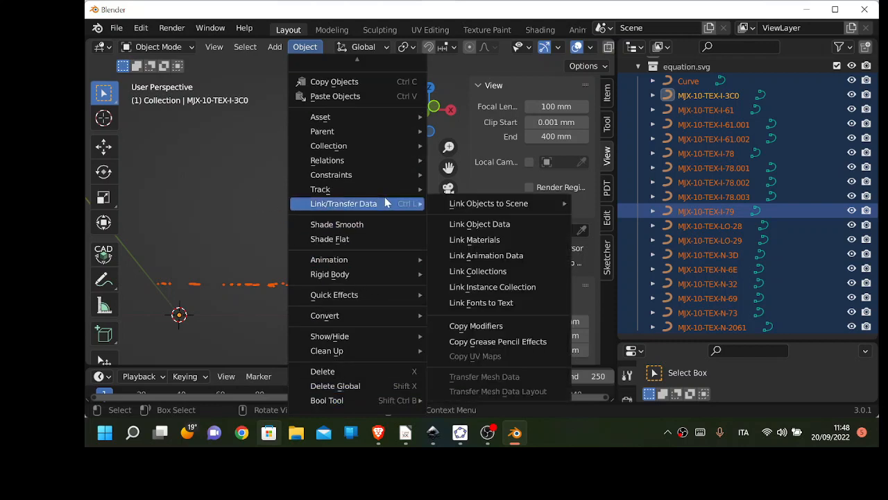
mouse_move(450, 207)
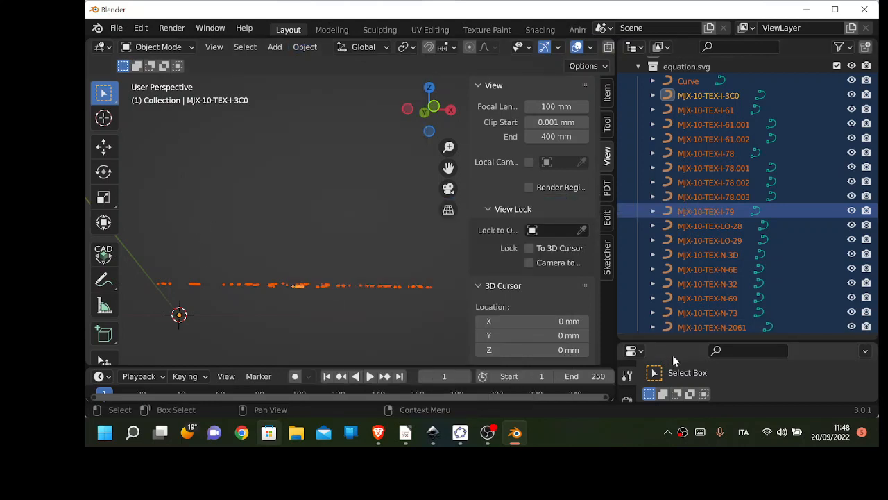
- Enlarge the Properties editor and add a Solidify modifier to the active pi curve
left_click_drag(674, 342, 670, 139)
left_click(627, 351)
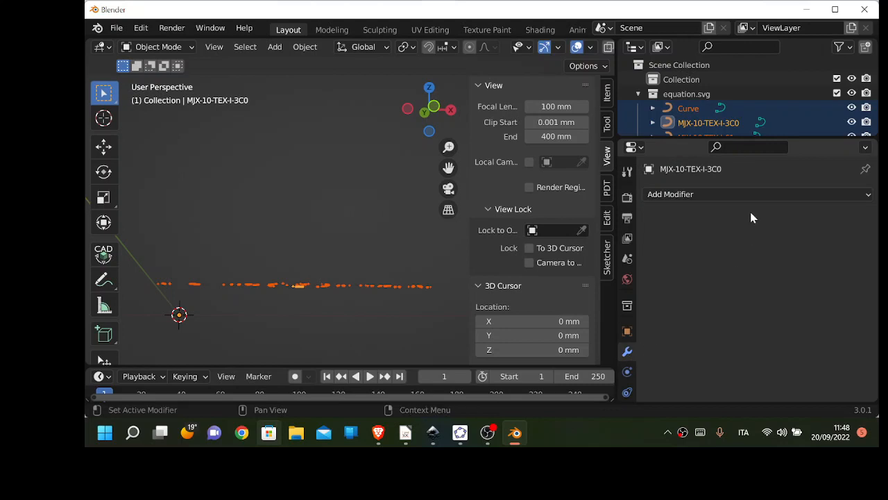
left_click(720, 192)
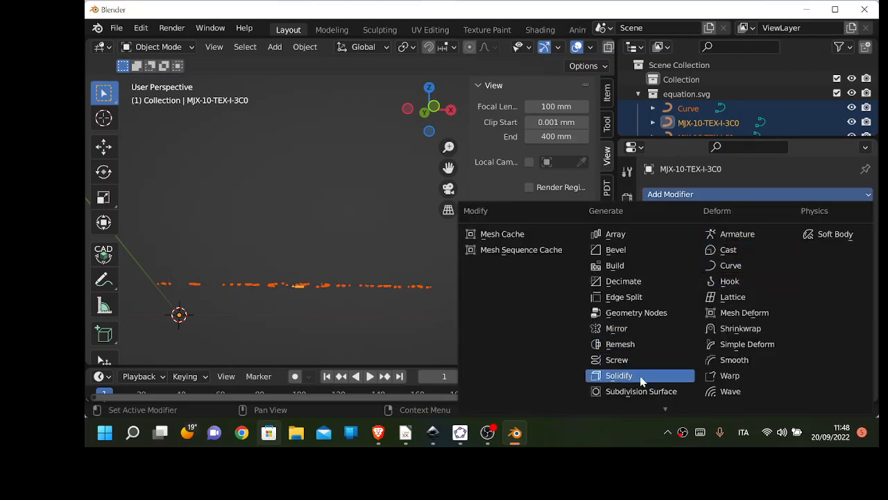
scroll(676, 397, "down", 1)
left_click(608, 351)
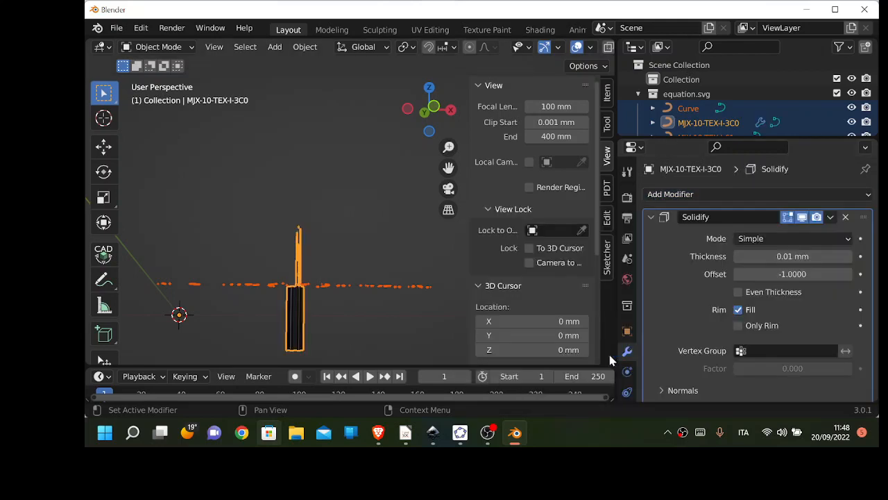
- Set the Solidify thickness of the pi curve to -0.023 mm
middle_click_drag(347, 324, 340, 265)
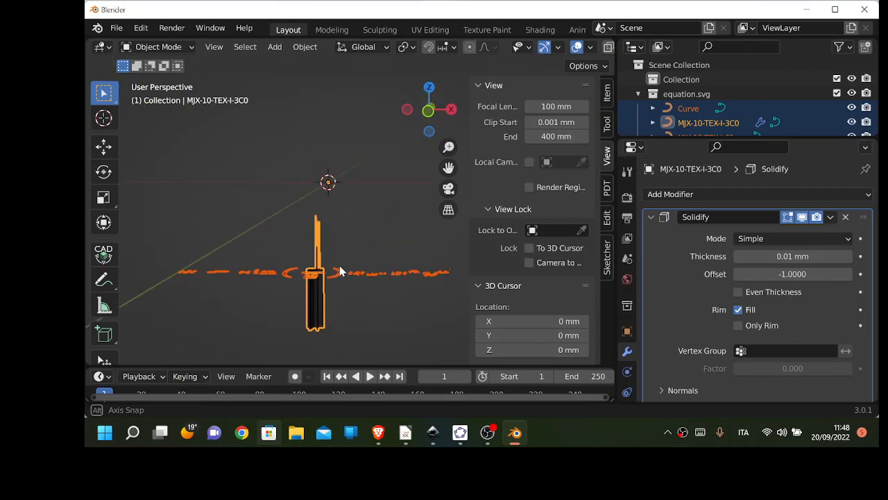
mouse_move(793, 256)
left_mouse_down()
mouse_move(757, 256)
mouse_move(787, 256)
mouse_move(775, 256)
left_mouse_up()
middle_click_drag(363, 242, 347, 95)
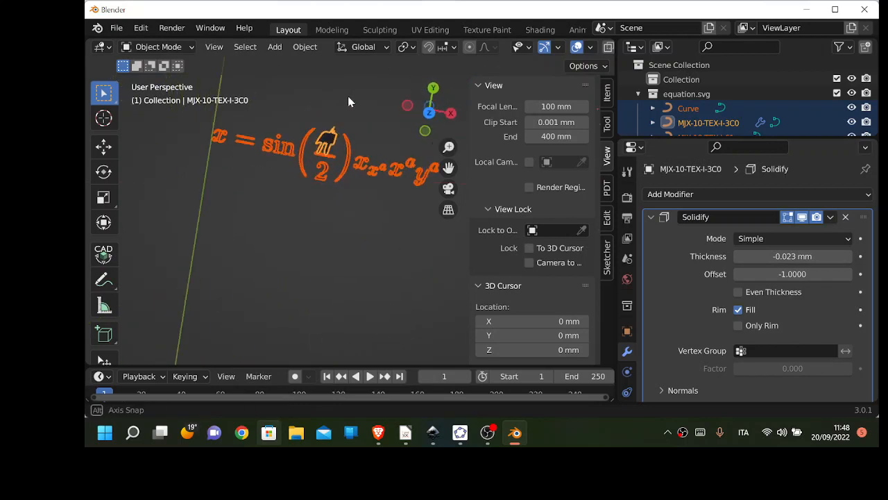
- Copy the pi curve's Solidify modifier to all the other selected equation curves with Copy Modifiers
left_click(306, 46)
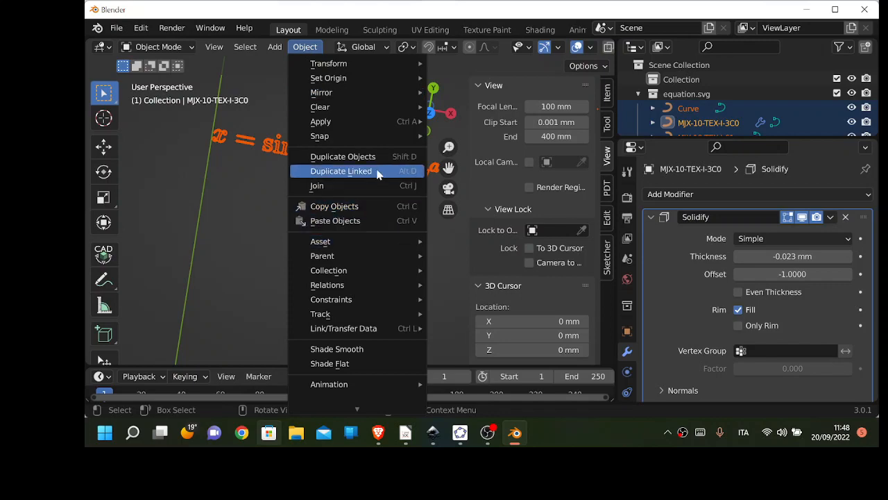
mouse_move(384, 122)
scroll(376, 328, "down", 12)
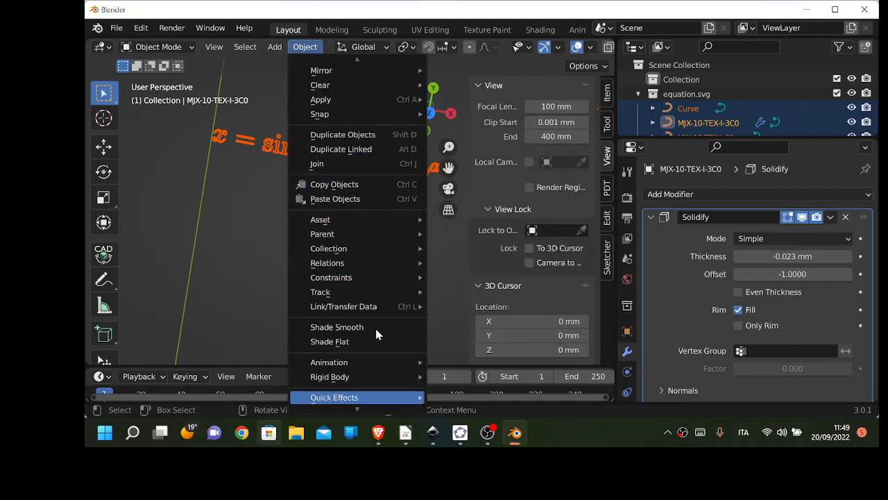
scroll(376, 333, "down", 8)
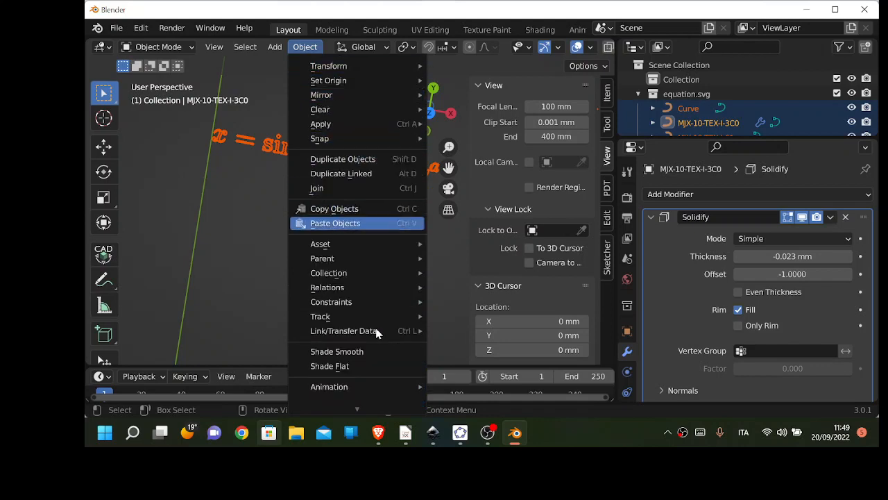
mouse_move(368, 318)
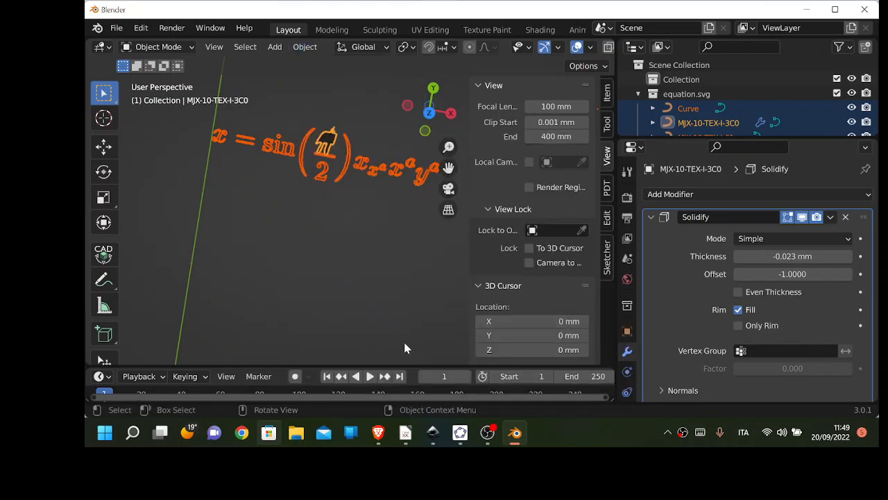
left_click(306, 47)
mouse_move(364, 328)
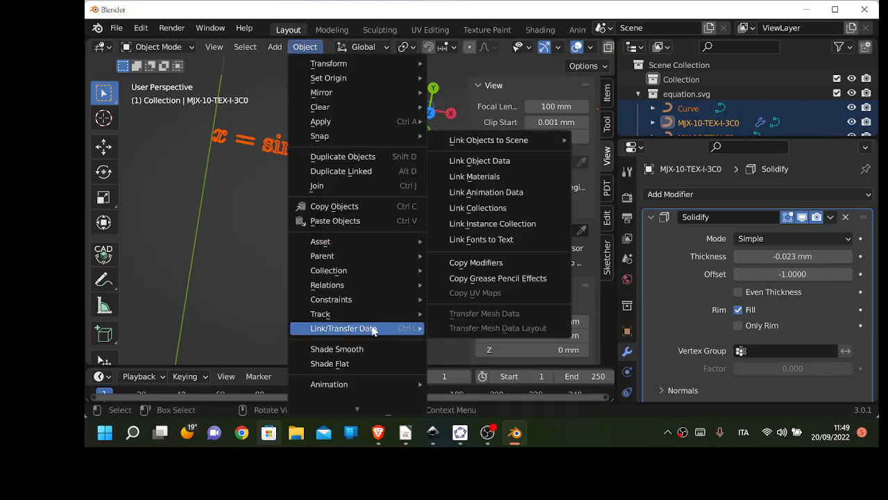
left_click(491, 262)
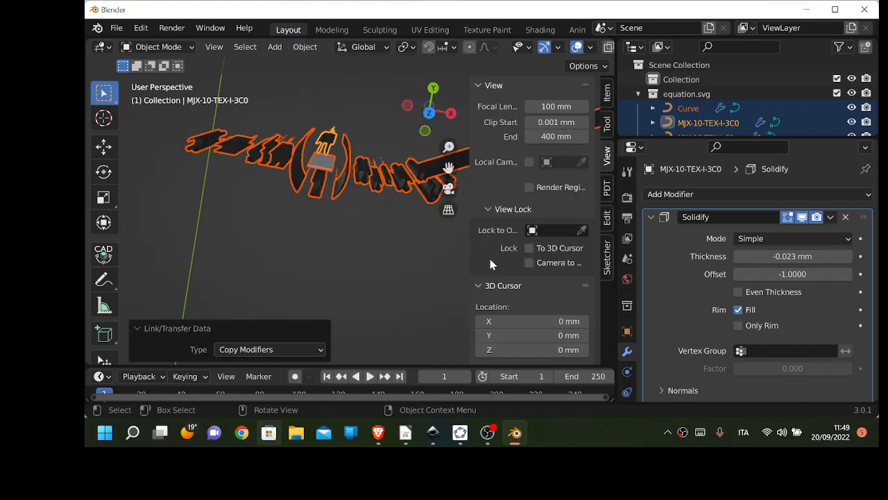
- Deselect all the curves and inspect the thickened equation up close around the y term
middle_click_drag(328, 242, 337, 219)
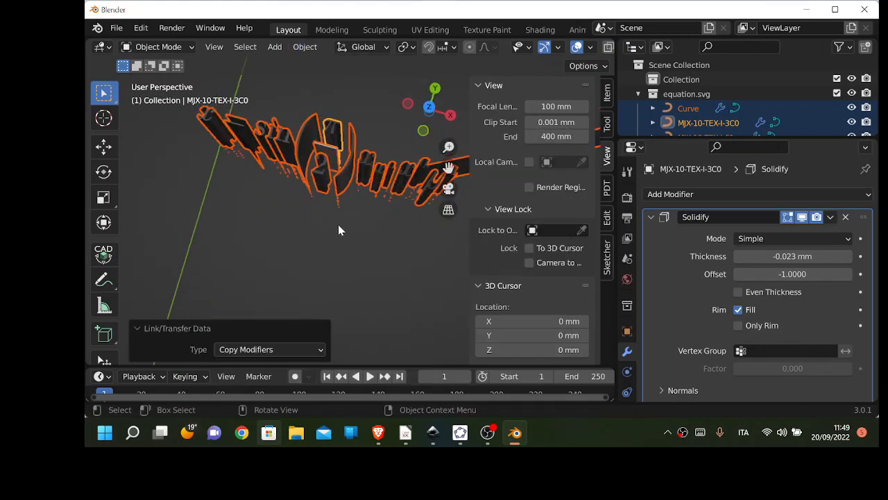
left_click(338, 224)
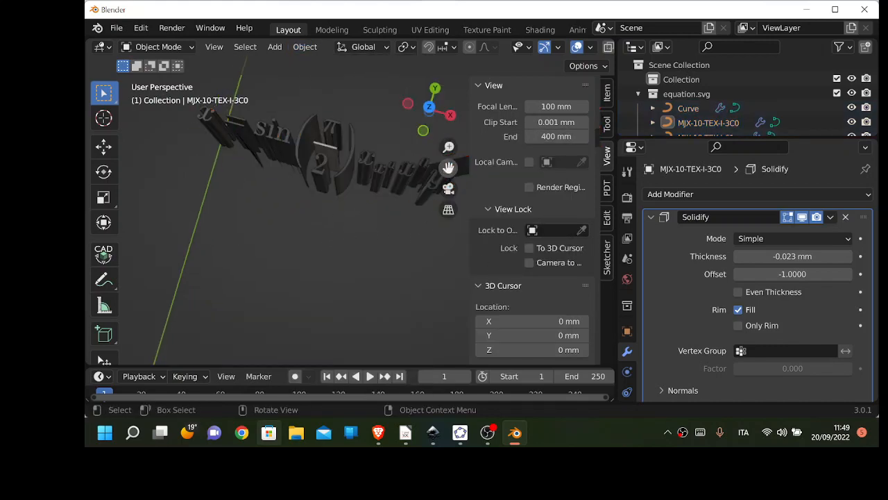
left_click_drag(448, 168, 433, 231)
middle_click_drag(315, 276, 352, 225)
scroll(349, 224, "up", 6)
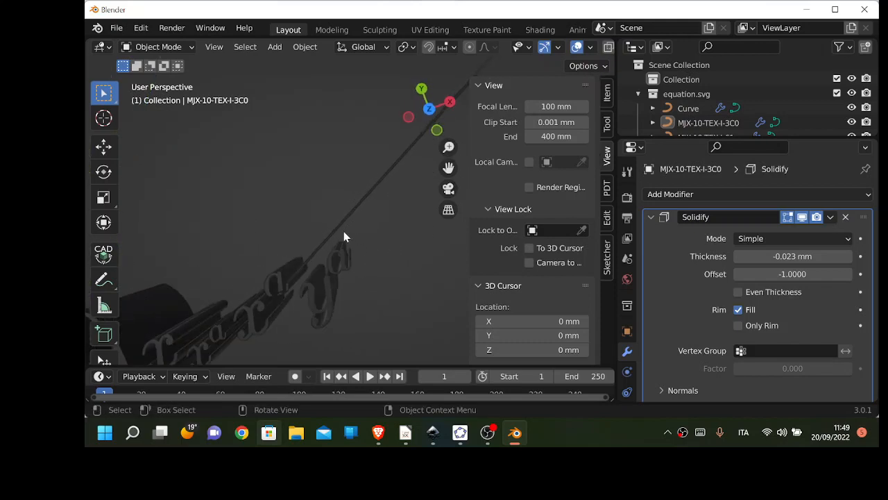
middle_click_drag(313, 263, 323, 238)
- Select the exponent a of the last x and examine how far its elongated strip extends from the equation
left_click(340, 158)
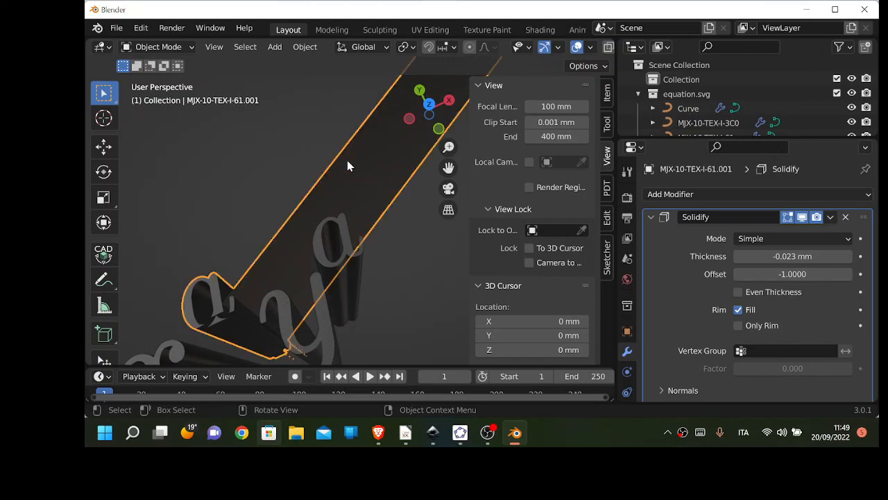
scroll(349, 167, "down", 8)
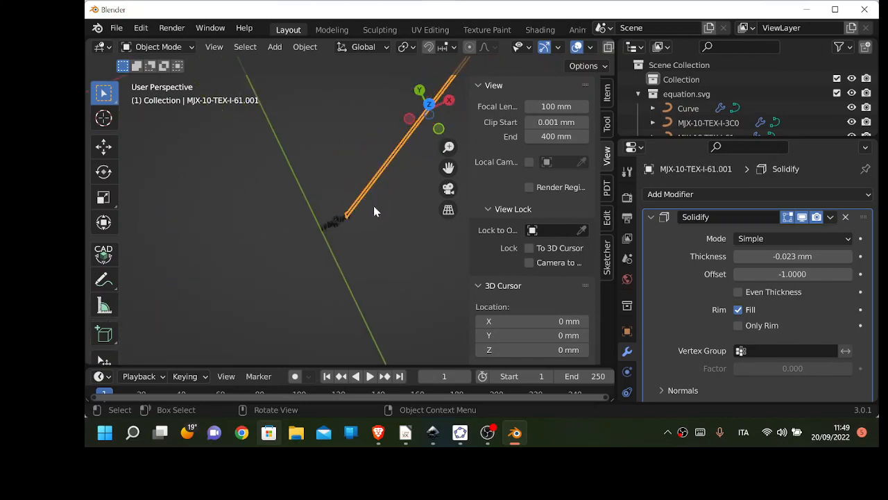
left_click_drag(451, 168, 357, 243)
scroll(342, 149, "down", 10)
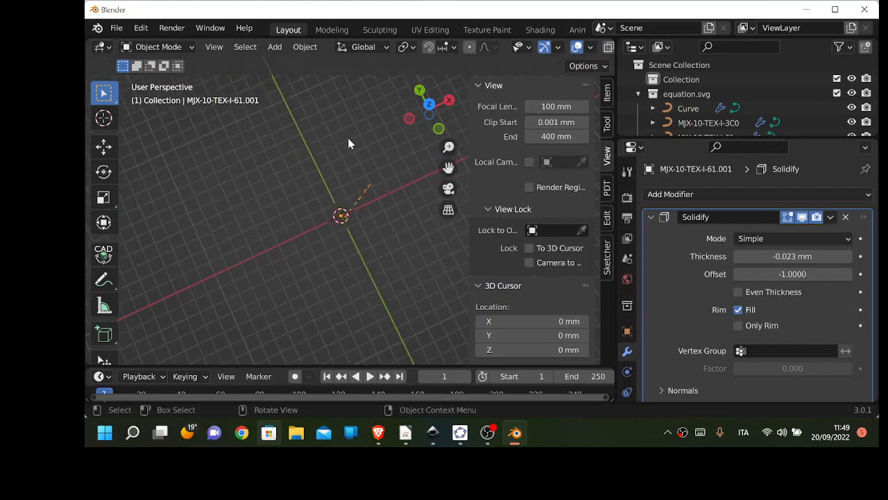
scroll(349, 150, "up", 4)
middle_click_drag(393, 164, 317, 220)
scroll(327, 205, "up", 8)
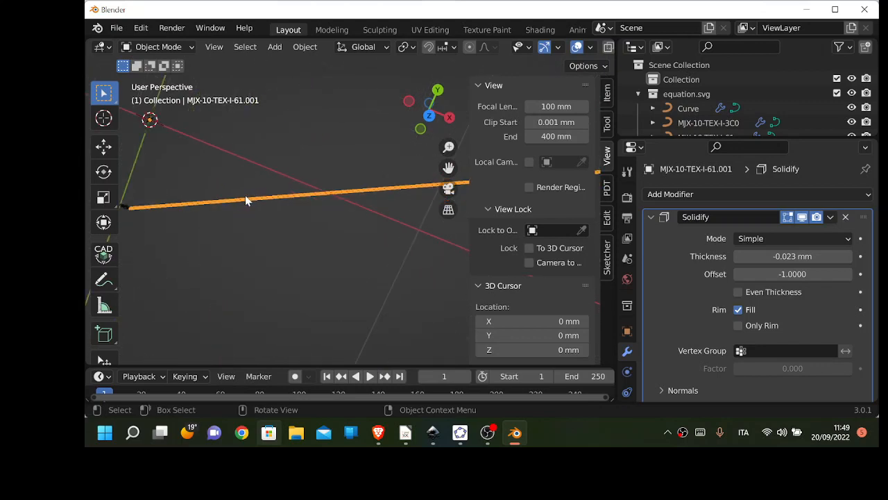
middle_click_drag(157, 197, 121, 160)
left_click_drag(449, 168, 354, 269)
scroll(353, 269, "up", 2)
left_click_drag(448, 167, 395, 69)
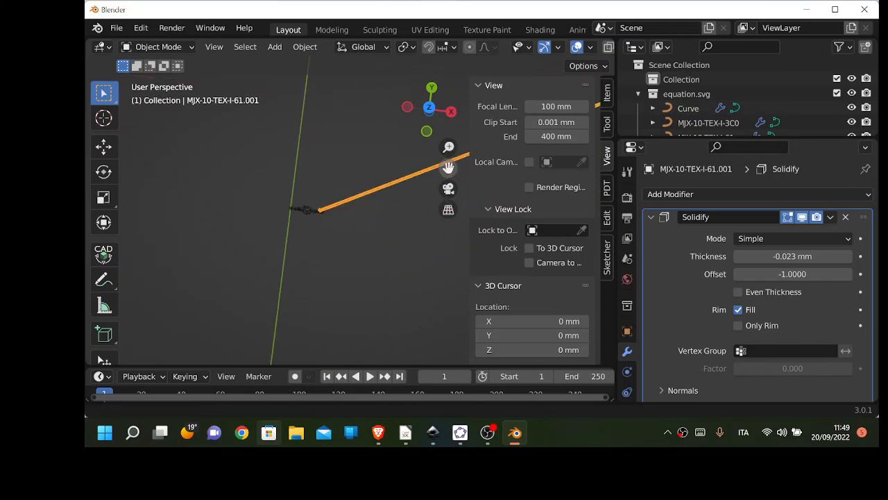
scroll(279, 251, "up", 3)
scroll(270, 239, "up", 4)
left_click_drag(448, 167, 552, 150)
scroll(250, 228, "up", 5)
scroll(247, 243, "up", 2)
mouse_move(203, 273)
middle_mouse_down()
mouse_move(209, 266)
mouse_move(212, 297)
mouse_move(214, 285)
middle_mouse_up()
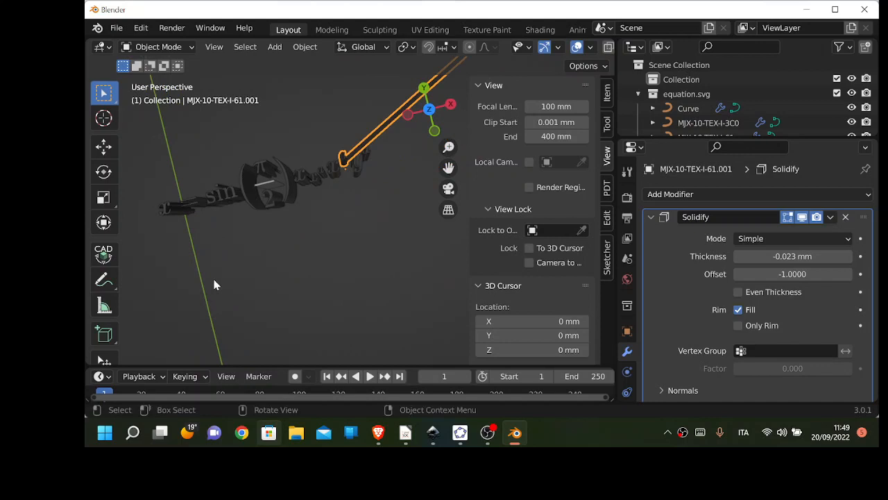
scroll(295, 236, "up", 7)
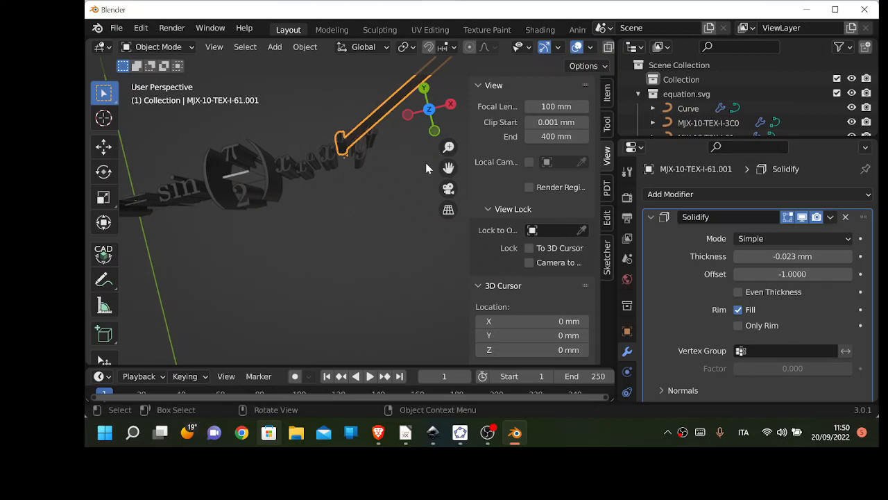
- Deselect the exponent a and view the whole thickened equation from the front
left_click(328, 227)
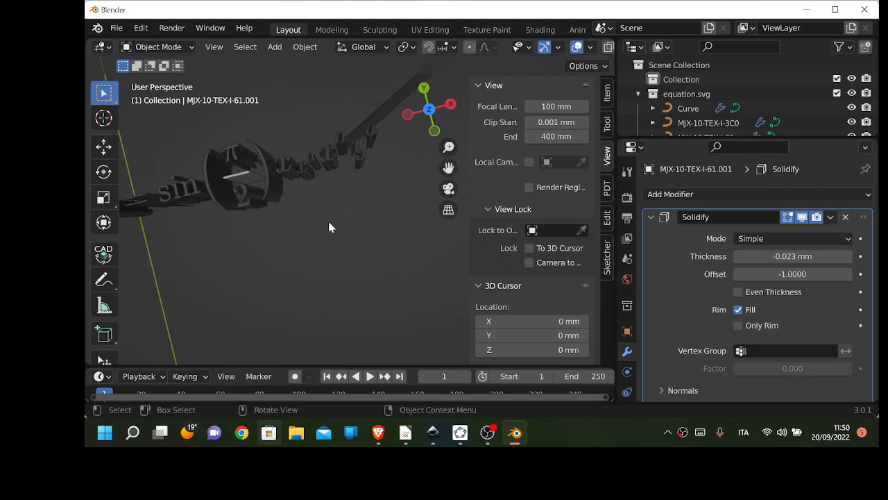
middle_click_drag(332, 202, 346, 211)
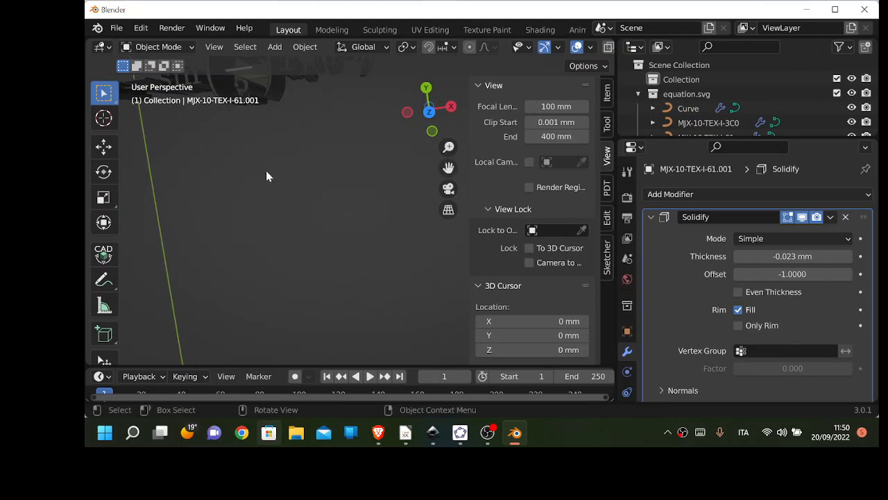
scroll(267, 165, "down", 3)
scroll(270, 164, "down", 3)
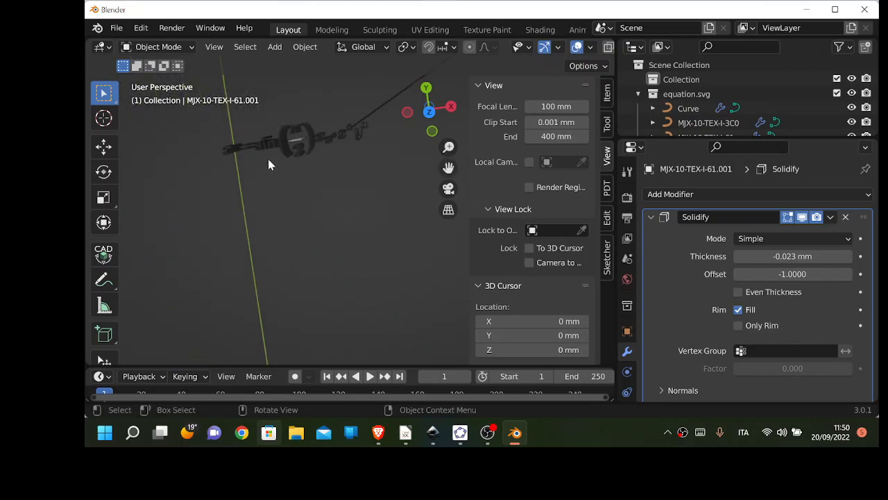
left_click_drag(449, 168, 446, 298)
middle_click_drag(286, 294, 304, 268)
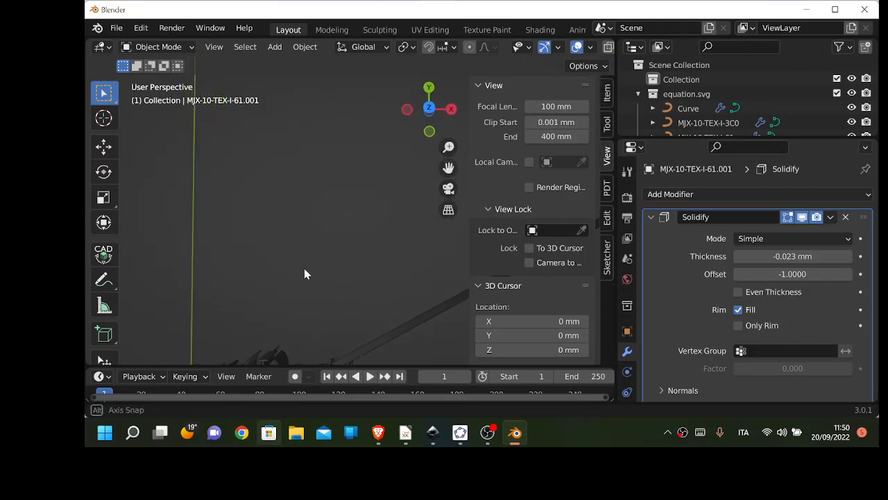
middle_click_drag(270, 340, 287, 258, "shift")
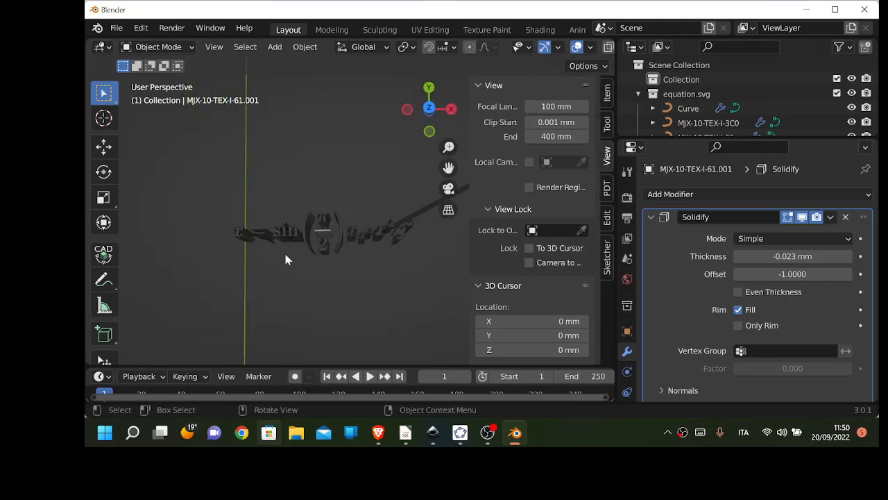
- Select the second x after the bracketed fraction and examine its thickened shape against the neighbouring terms
scroll(317, 245, "up", 4)
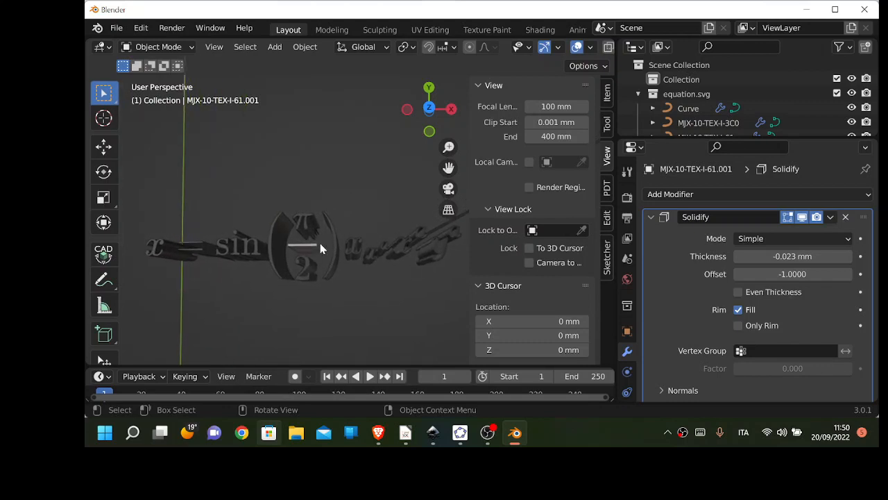
left_click(371, 258)
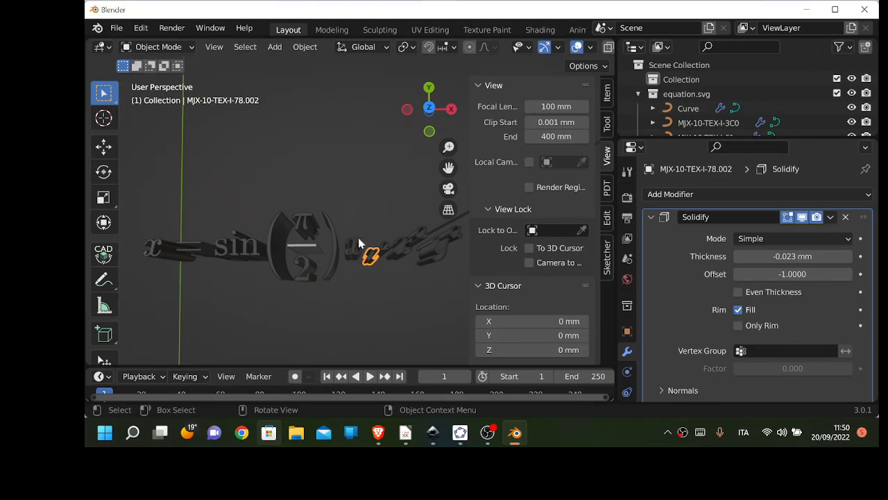
middle_click_drag(402, 243, 426, 194)
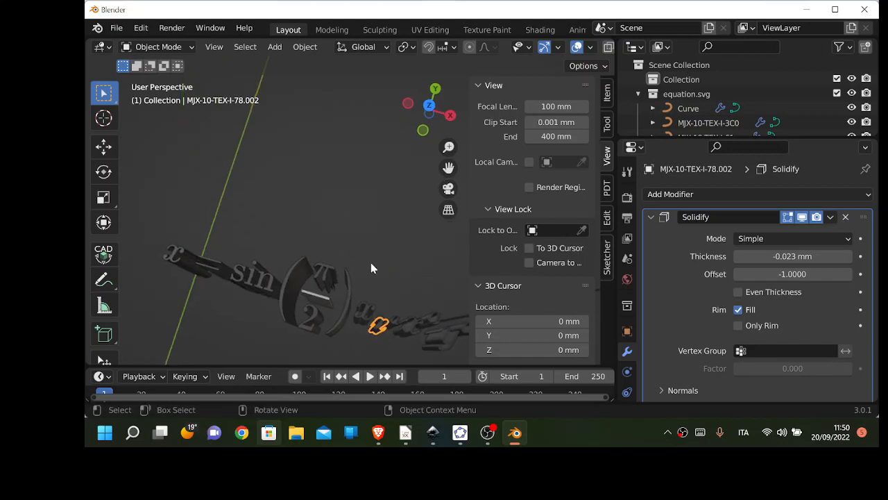
scroll(373, 248, "down", 2)
scroll(371, 243, "down", 1)
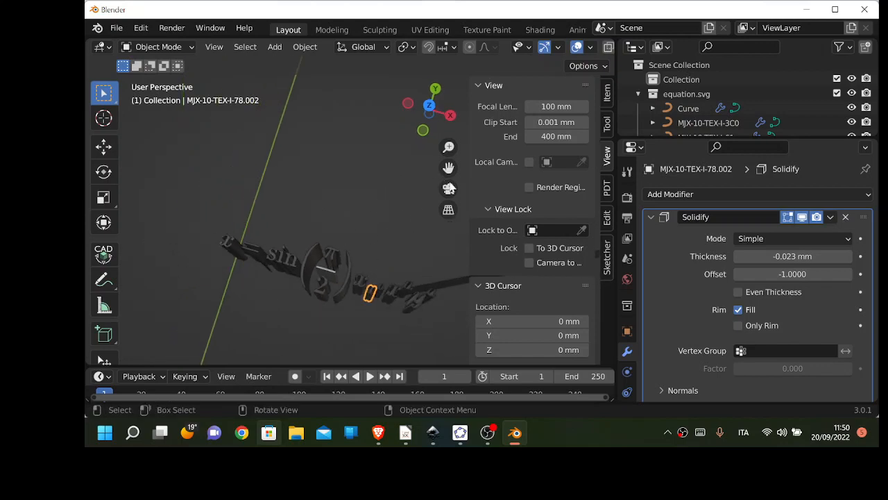
left_click_drag(448, 168, 358, 147)
left_click_drag(464, 270, 464, 270)
scroll(289, 267, "up", 4)
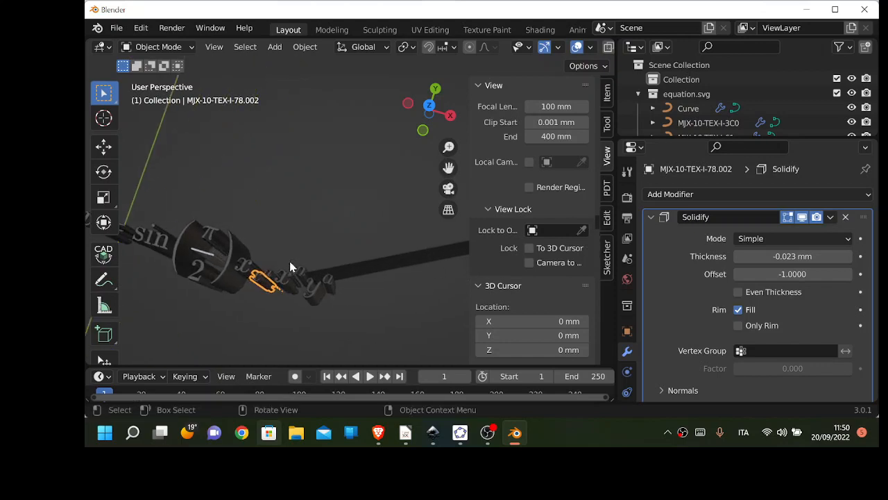
- Deselect the x and inspect the thickened x and y power terms at the end of the equation from the front
middle_click_drag(336, 311, 359, 304)
left_click_drag(448, 168, 448, 171)
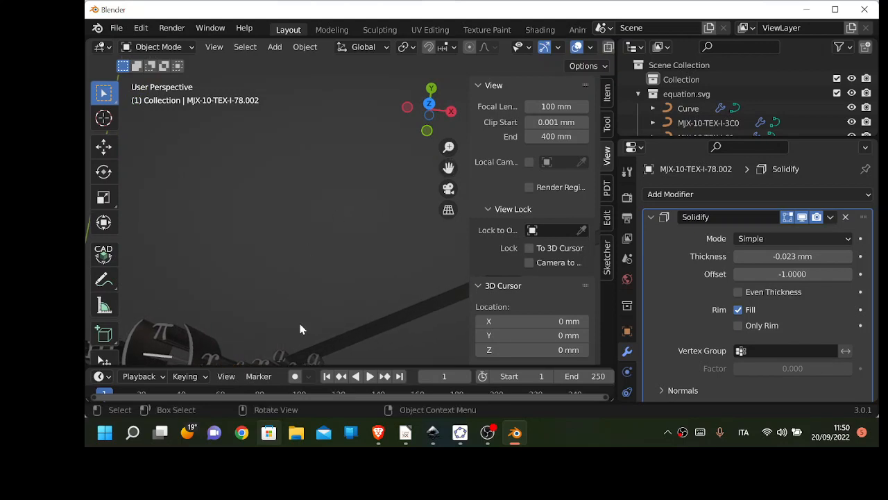
middle_click_drag(301, 327, 312, 352)
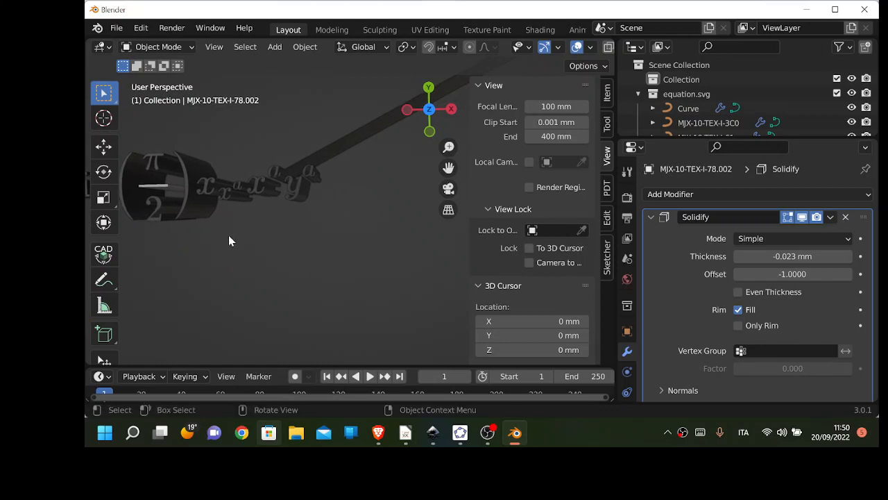
scroll(234, 225, "down", 4)
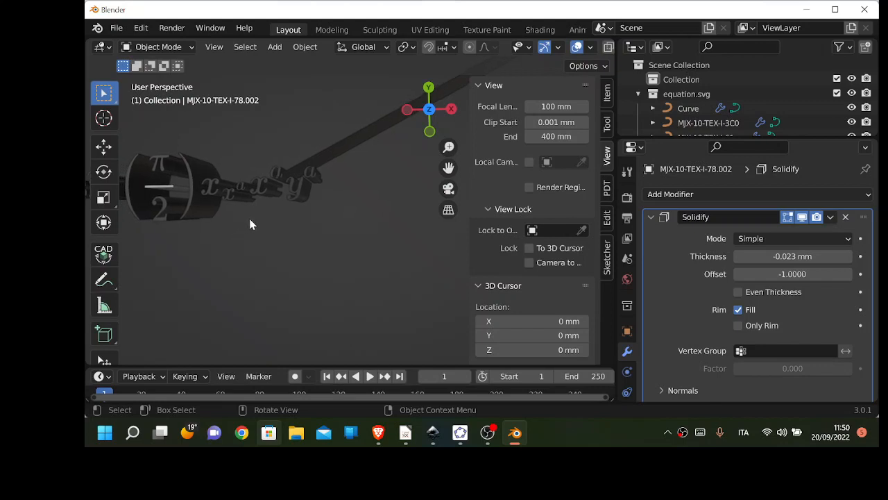